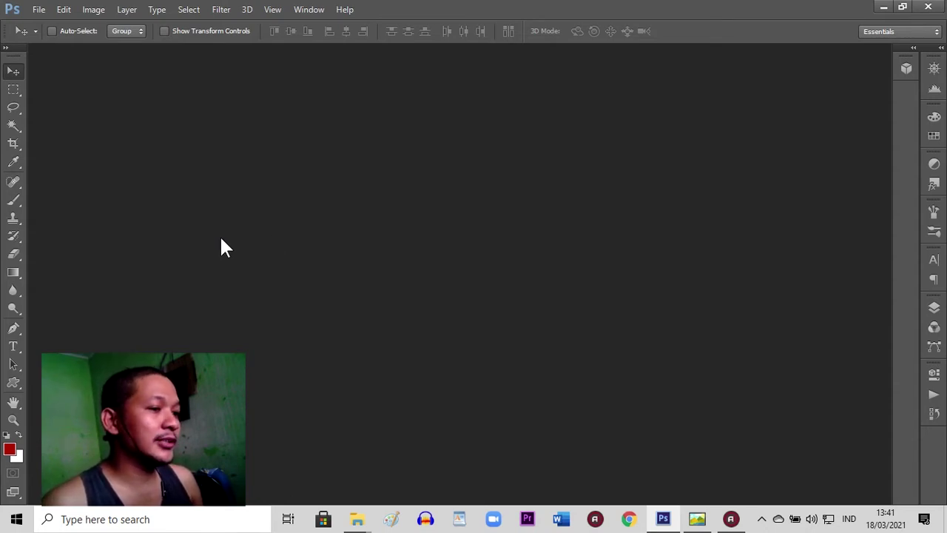
Make a new 700×700 pixel, 72 pixels/inch document with Transparent background contents
left_click(40, 12)
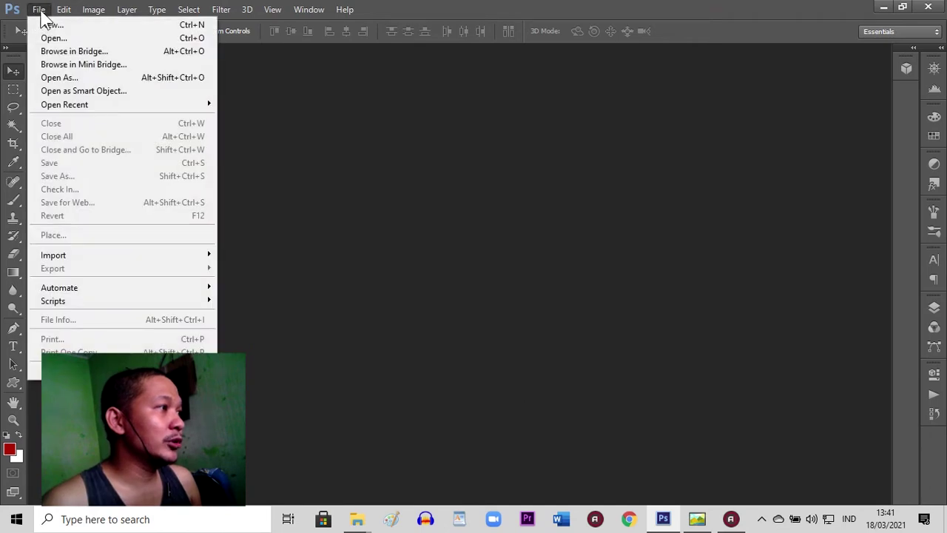
left_click(46, 23)
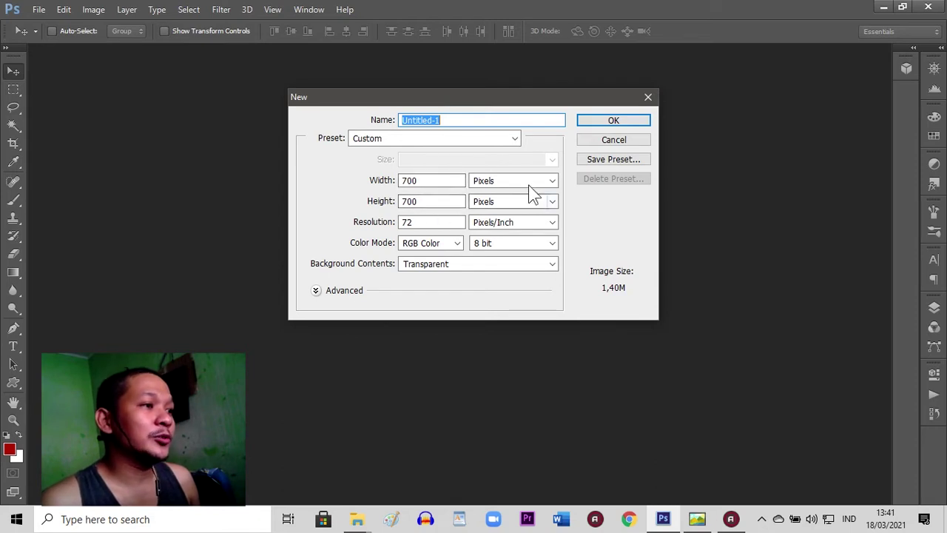
left_click(621, 122)
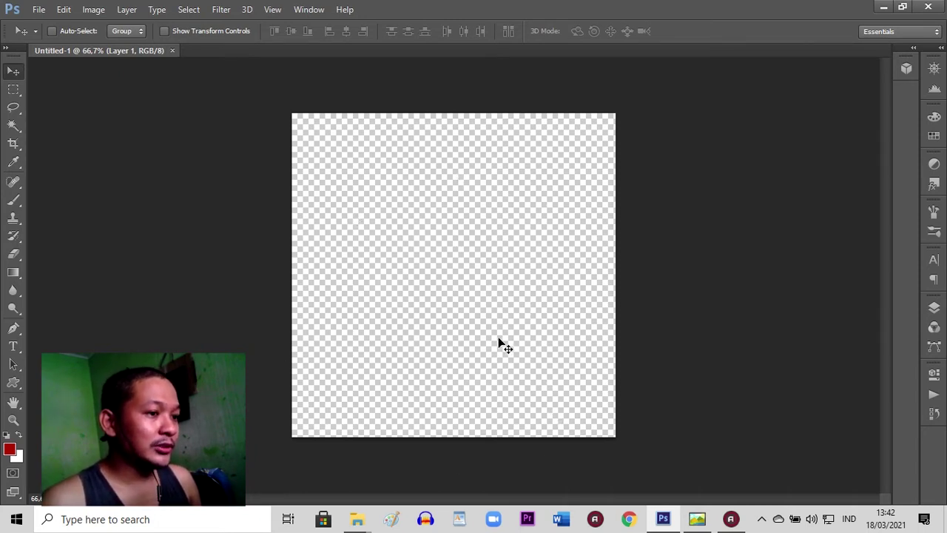
mouse_move(358, 519)
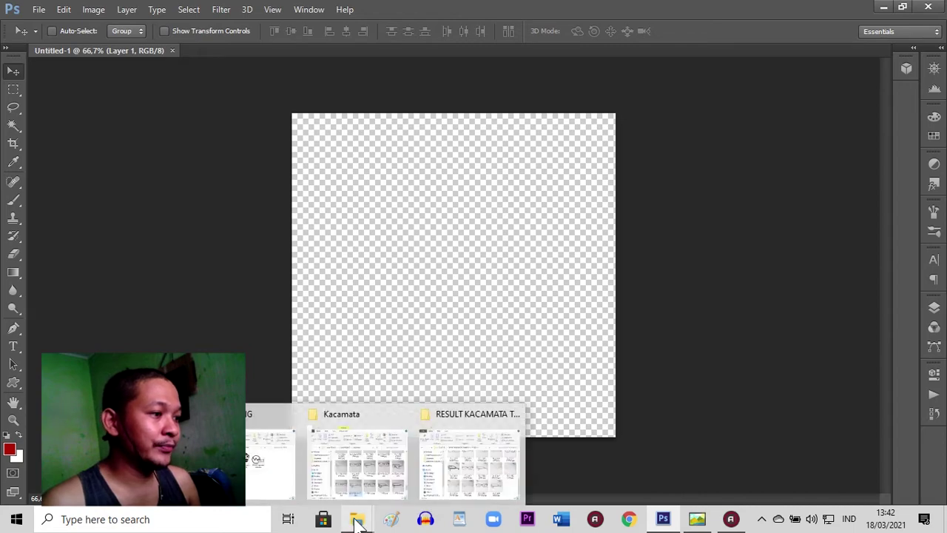
left_click(355, 480)
mouse_move(358, 519)
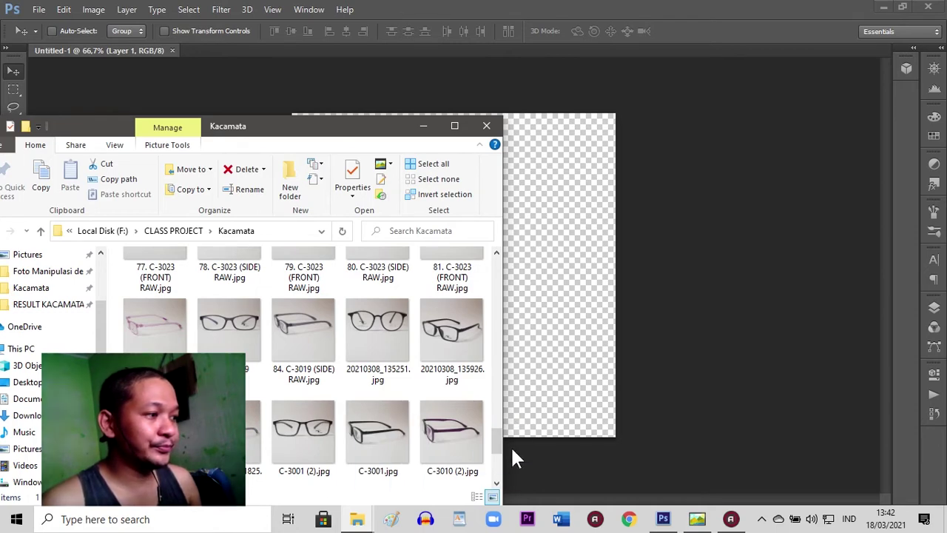
left_click(552, 372)
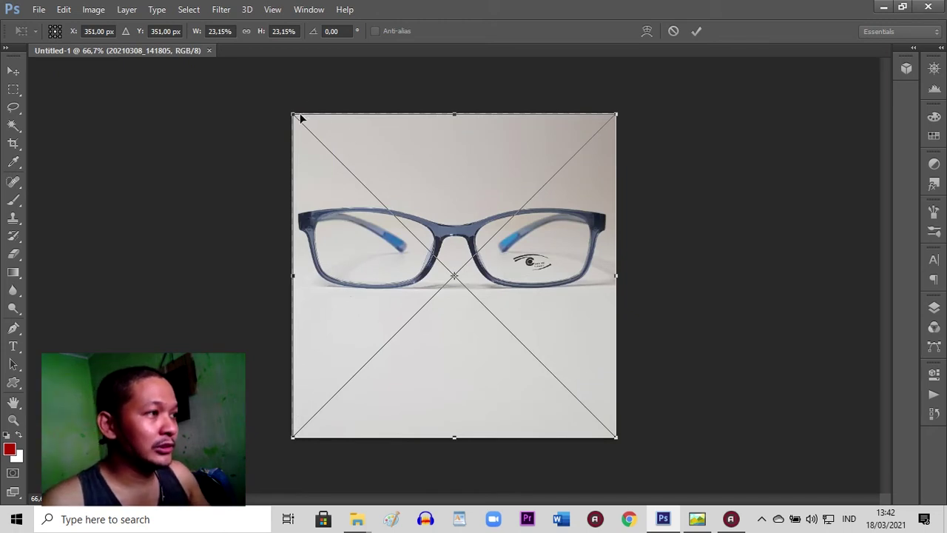
left_click(11, 418)
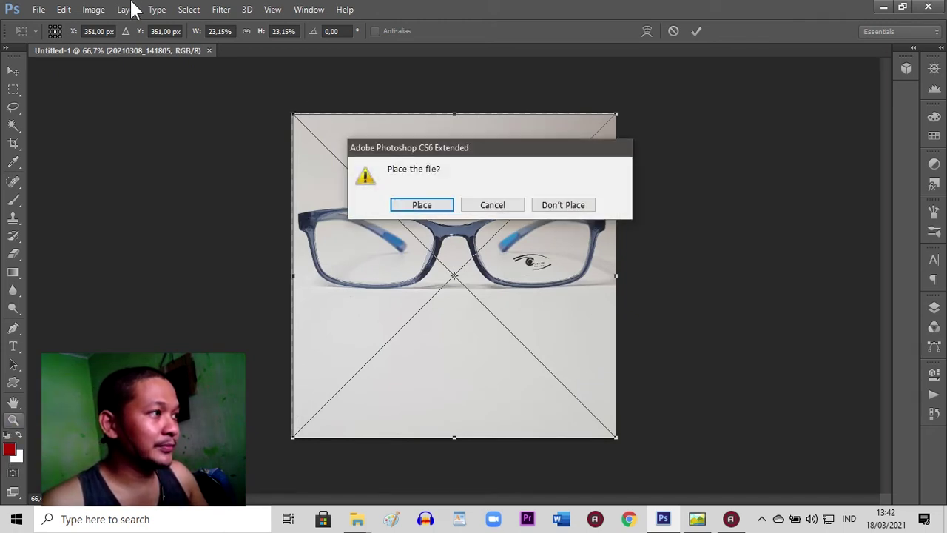
left_click(517, 205)
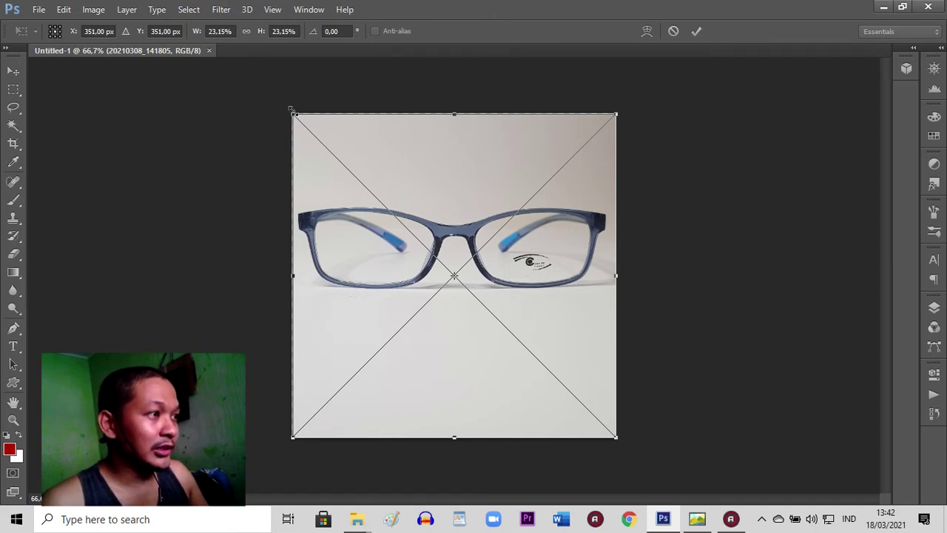
mouse_move(288, 108)
left_mouse_down()
mouse_move(289, 98)
mouse_move(288, 110)
left_mouse_up()
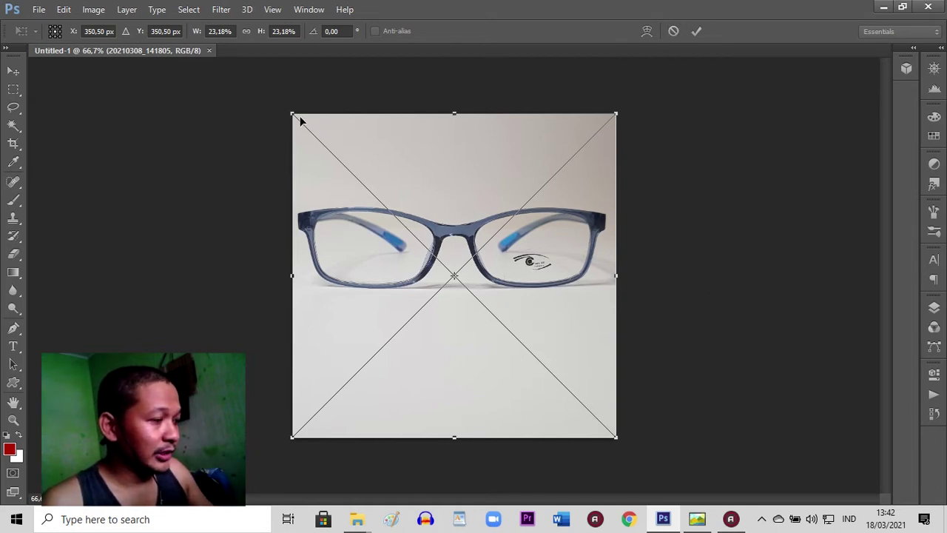
mouse_move(289, 112)
left_mouse_down()
mouse_move(284, 101)
mouse_move(288, 145)
mouse_move(290, 129)
left_mouse_up()
key("ctrl+z")
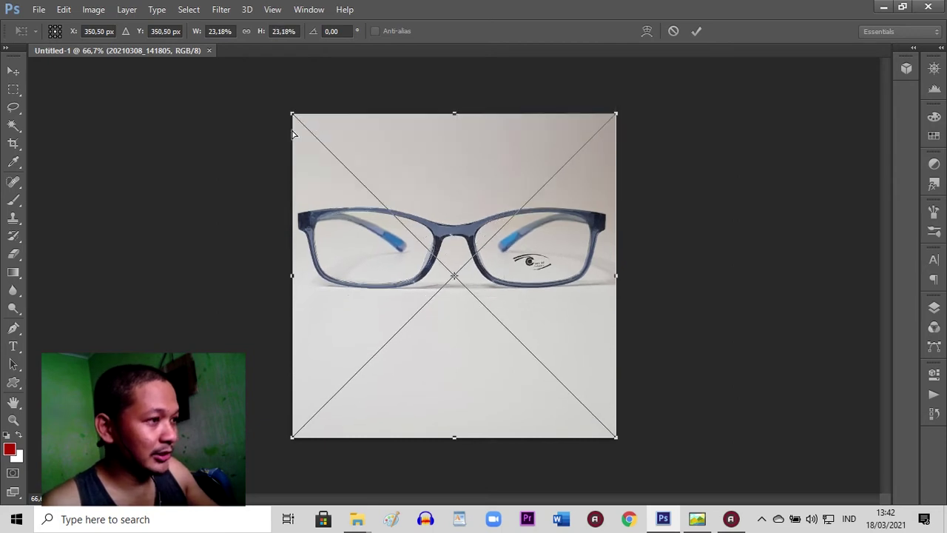
key("ctrl+z")
key("ctrl+z")
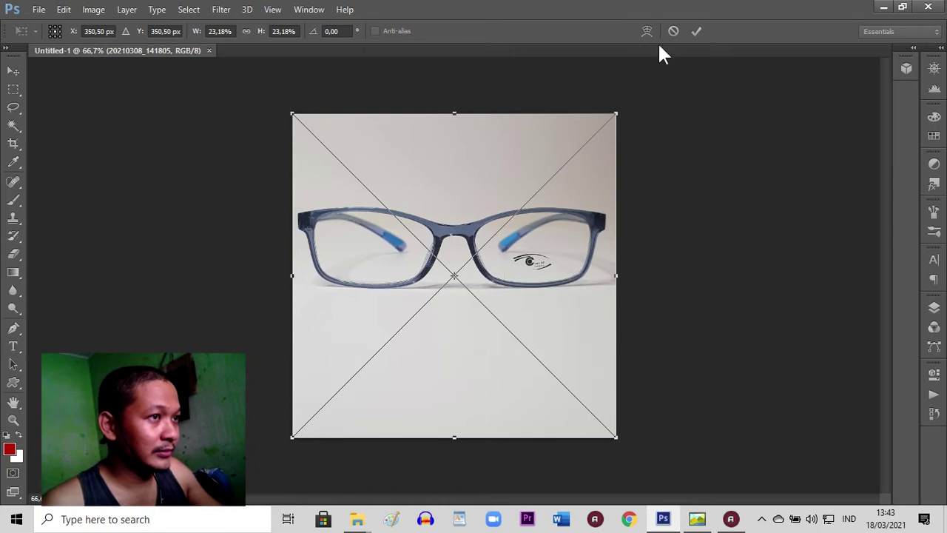
left_click(679, 34)
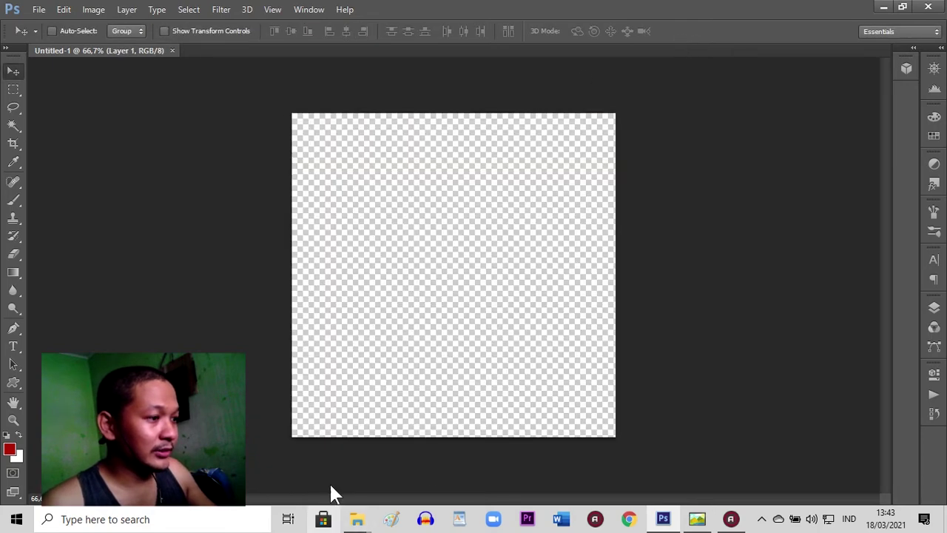
Drag photo 20210308_141805 from Kacamata onto the canvas, enlarged proportionally to cover it
mouse_move(359, 518)
left_click(361, 473)
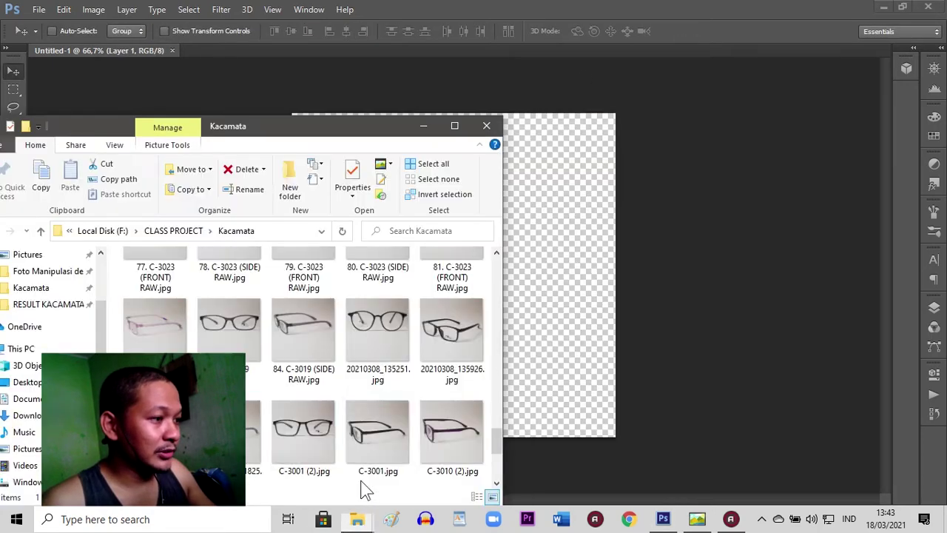
left_click(548, 354)
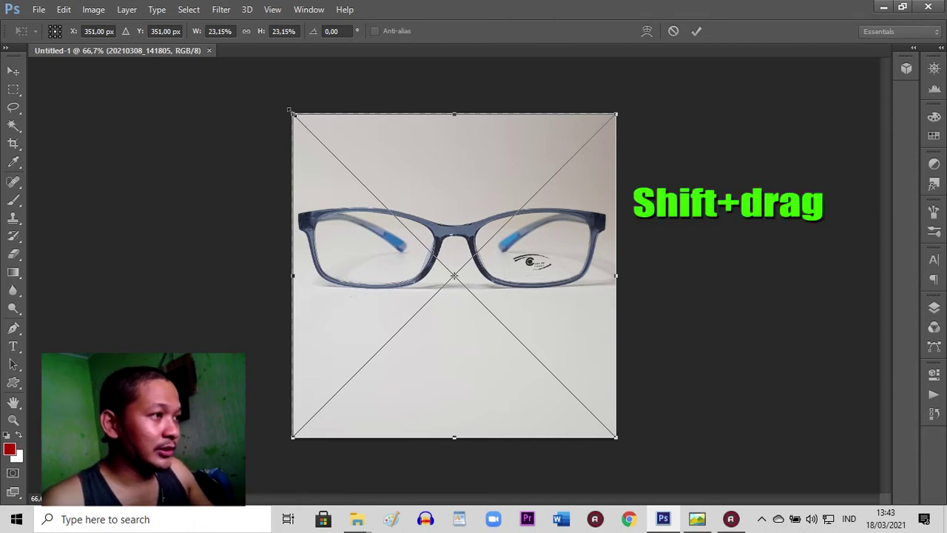
left_click_drag(290, 111, 286, 108)
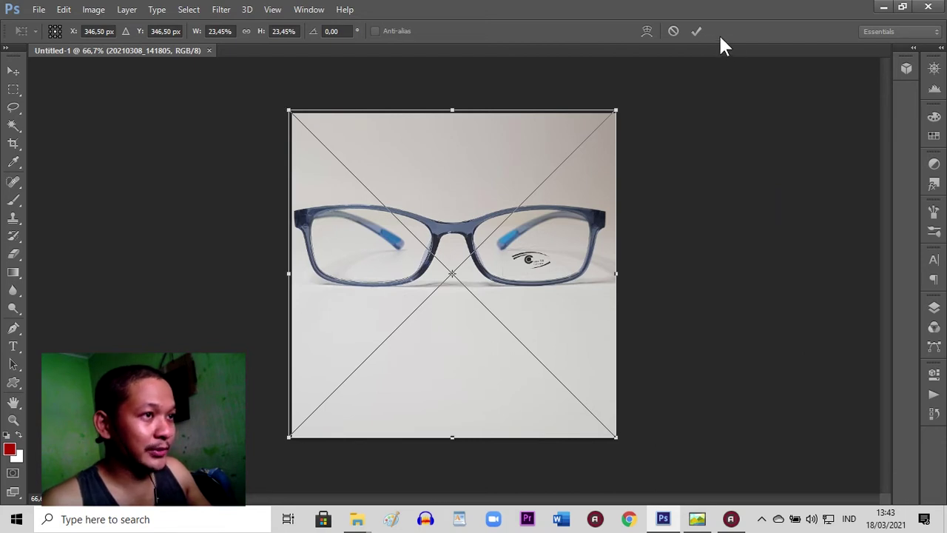
left_click(696, 31)
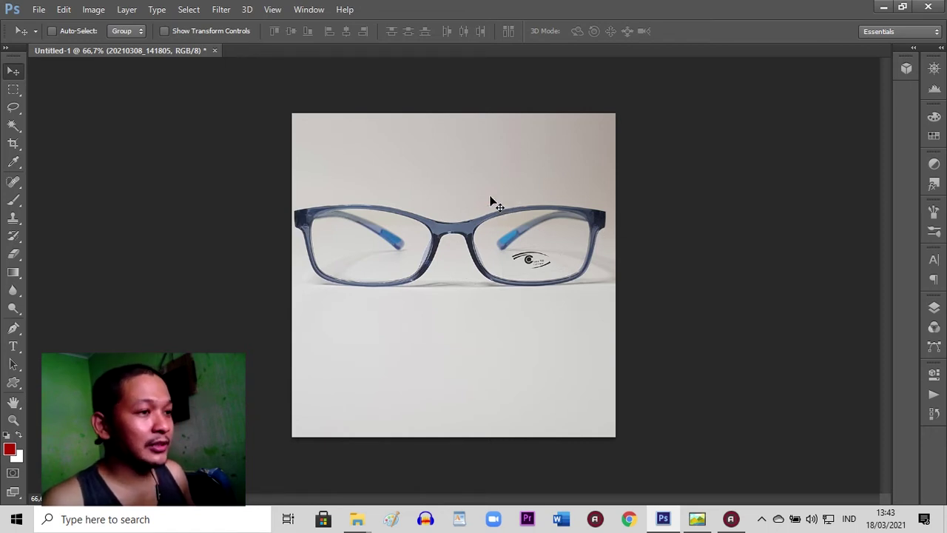
Duplicate the 20210308_141805 layer and select the new copy layer
left_click(937, 309)
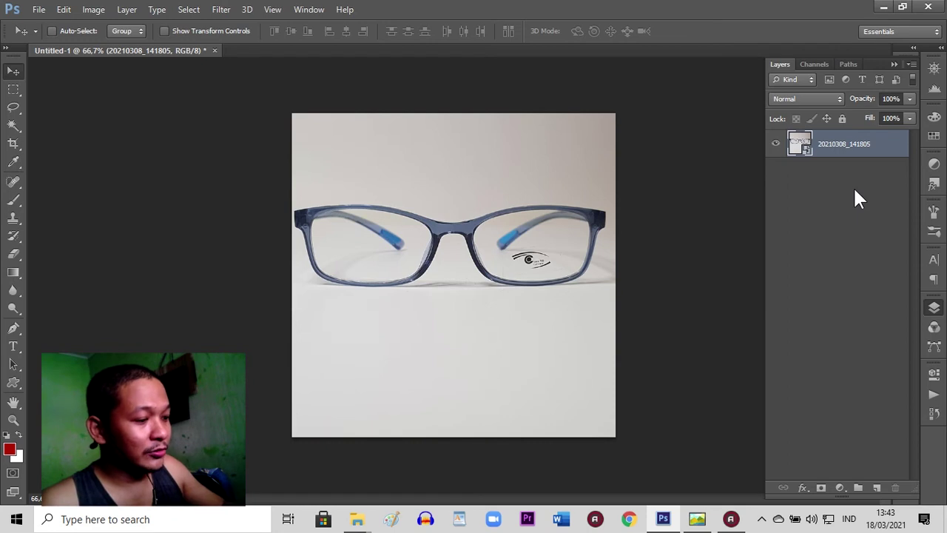
key("ctrl+j")
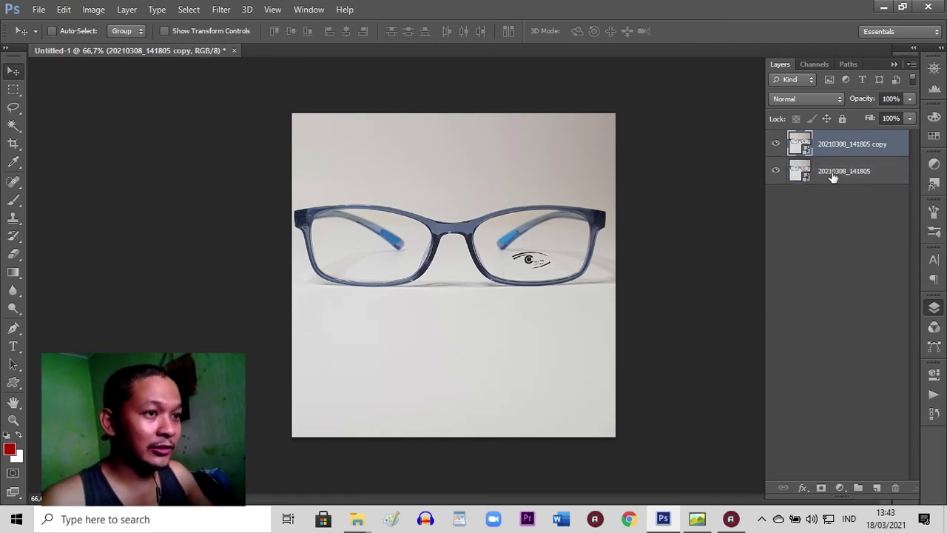
right_click(837, 184)
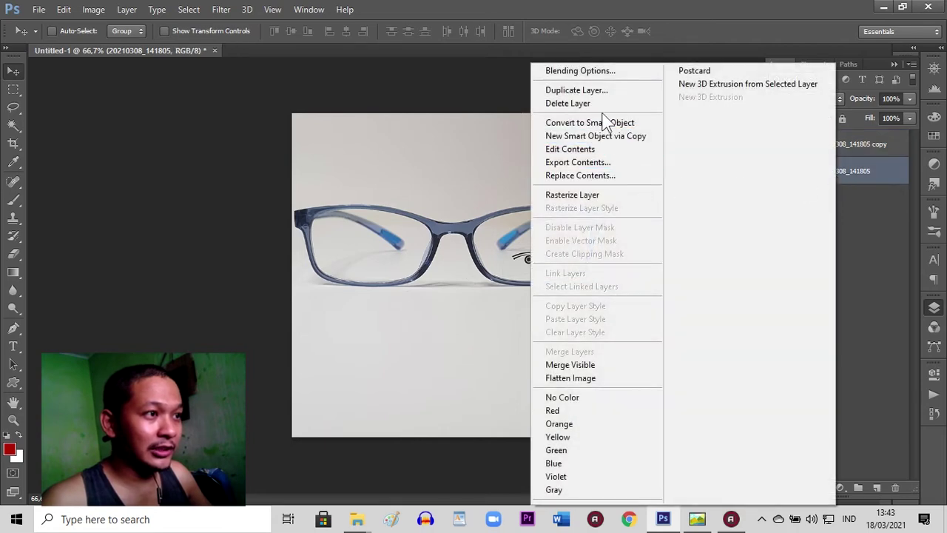
left_click(893, 264)
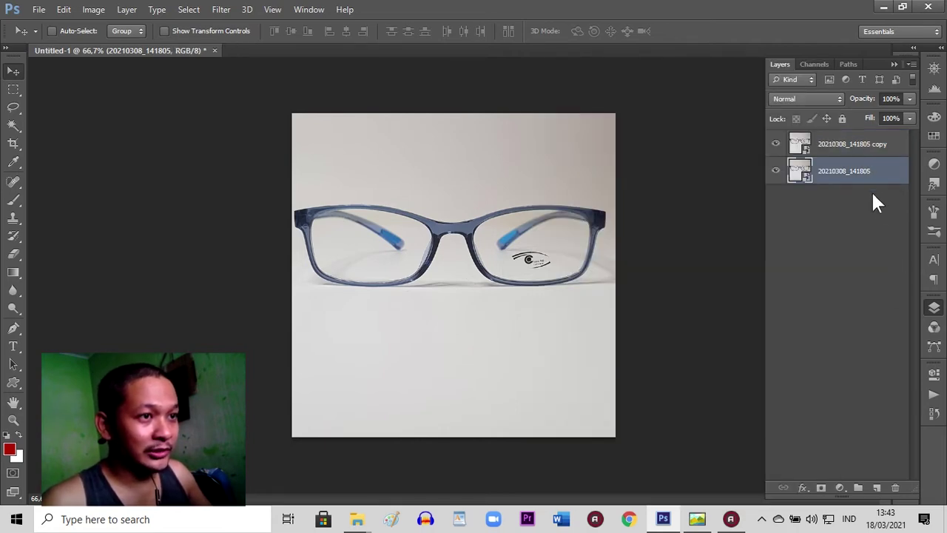
left_click(861, 149)
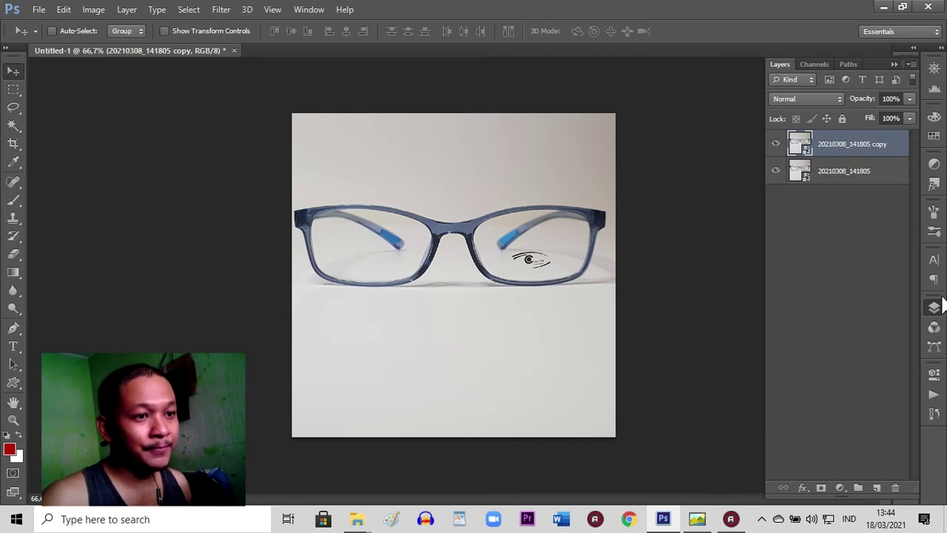
Add a Brightness/Contrast adjustment layer at roughly 55 brightness and 31 contrast
left_click(936, 168)
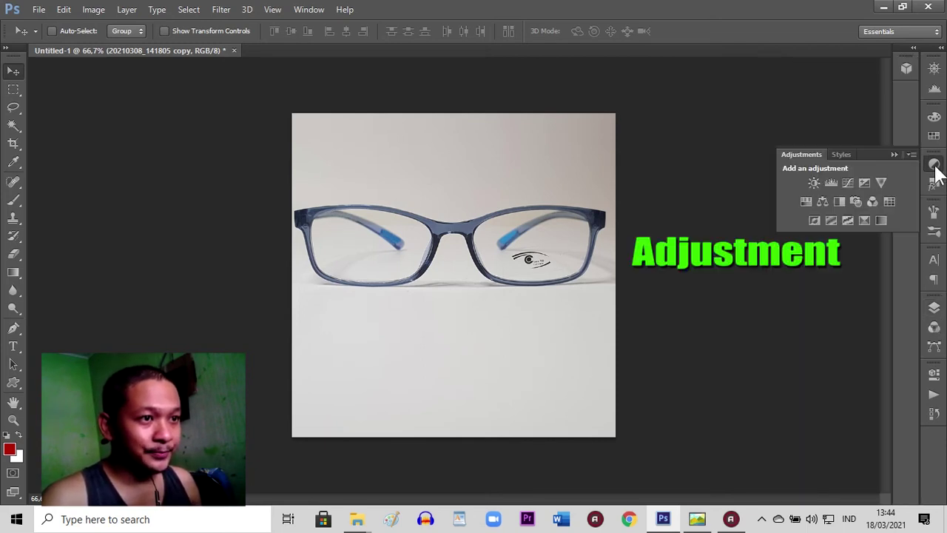
left_click(814, 184)
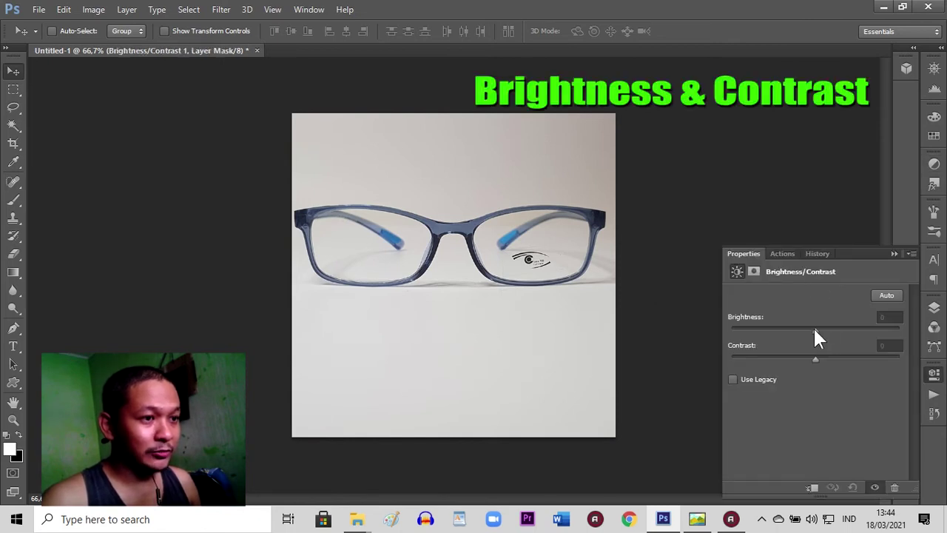
left_click_drag(814, 326, 842, 329)
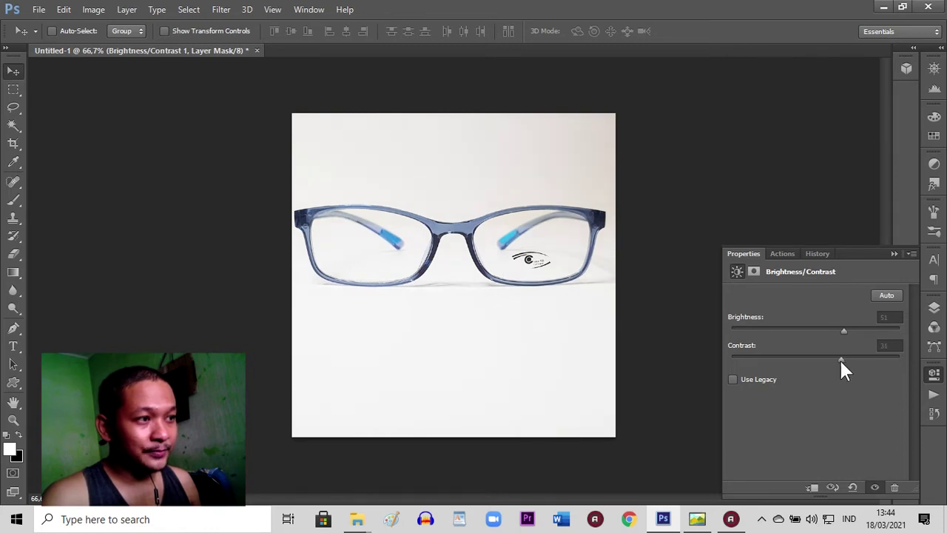
left_click_drag(845, 330, 851, 334)
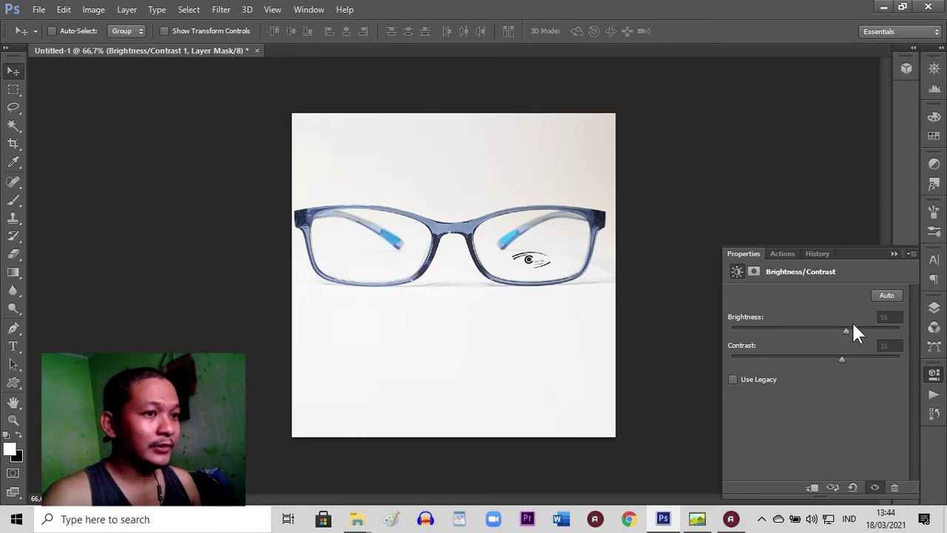
left_click(894, 253)
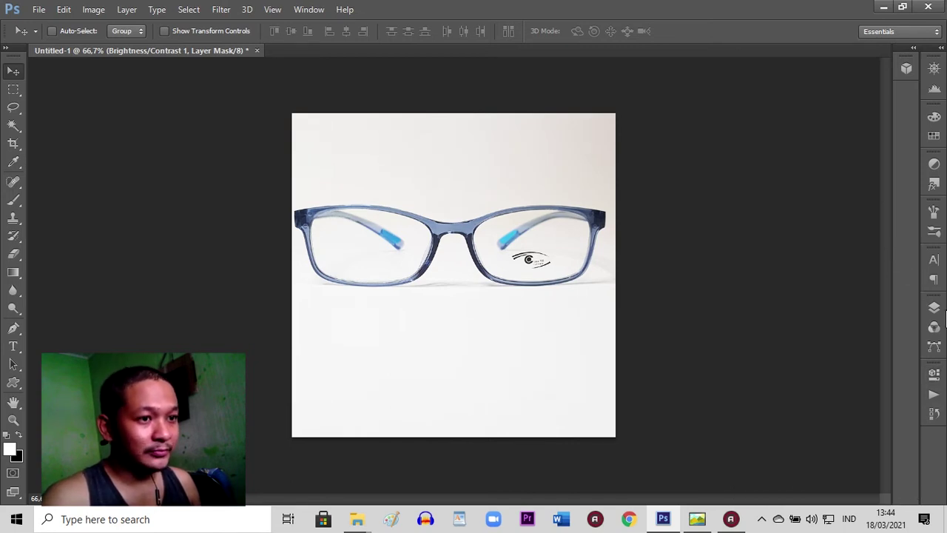
left_click(936, 309)
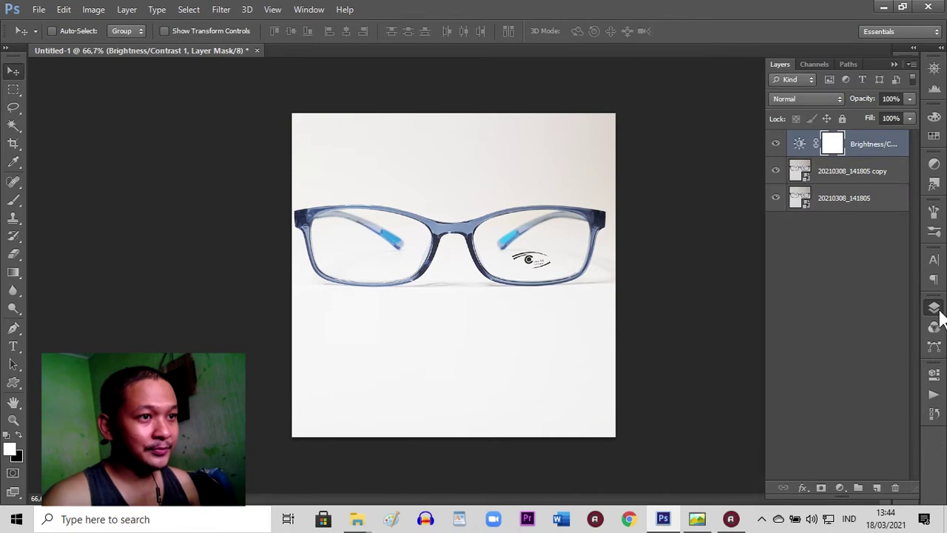
Shrink the 20210308_141805 copy layer to about 22.5% and nudge it slightly left and down
left_click(859, 172)
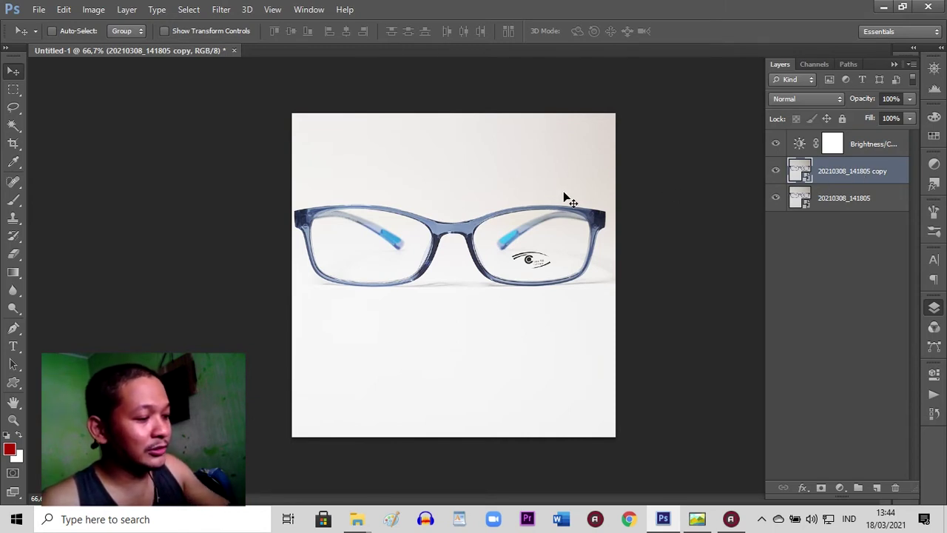
key("ctrl+t")
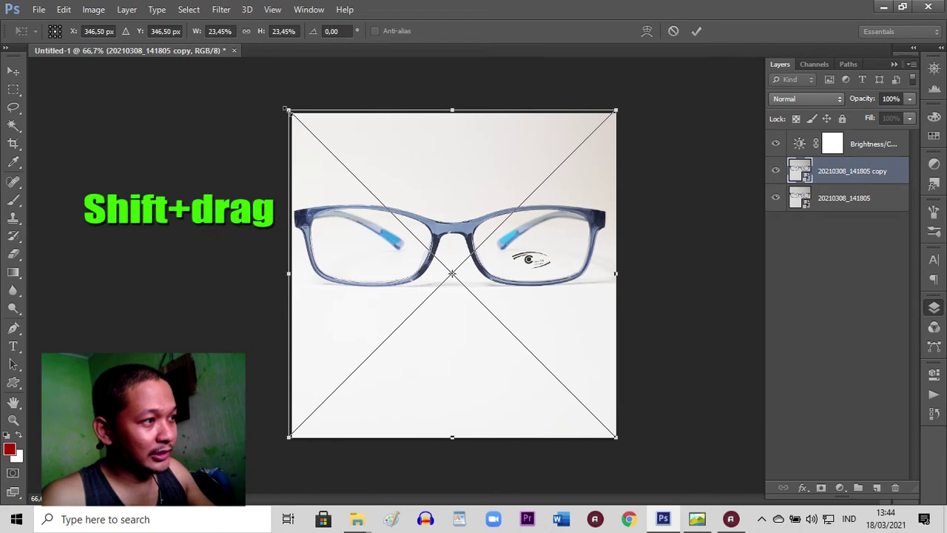
left_click_drag(287, 110, 302, 122)
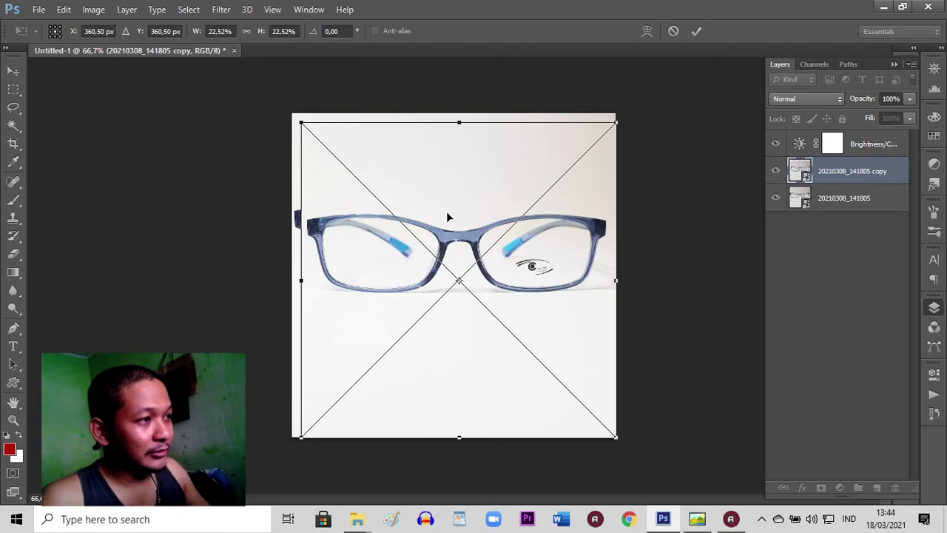
key("Left")
key("Left")
key("Left")
key("Left")
key("Left")
key("Left")
key("Left")
key("Left")
key("Left")
key("Left")
key("Left")
key("Left")
key("Left")
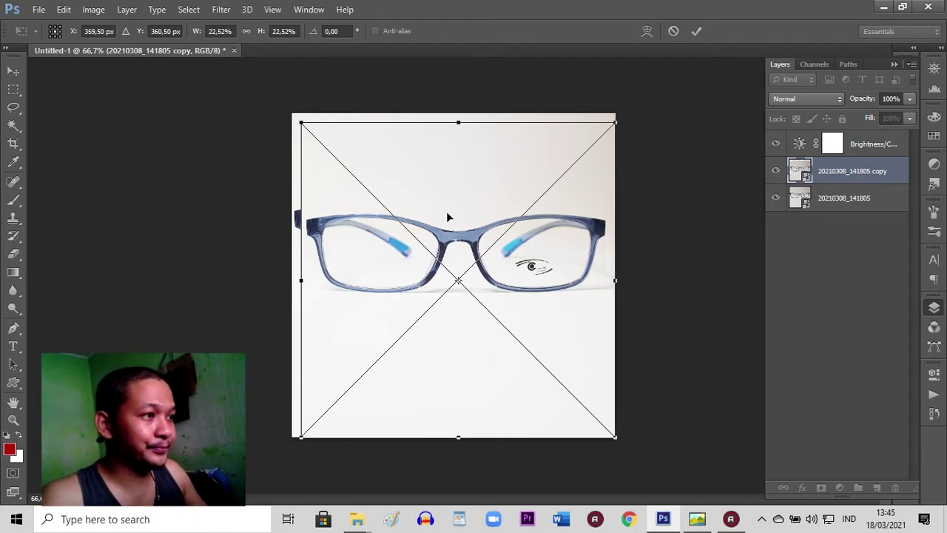
key("Left")
key("Left")
key("Left")
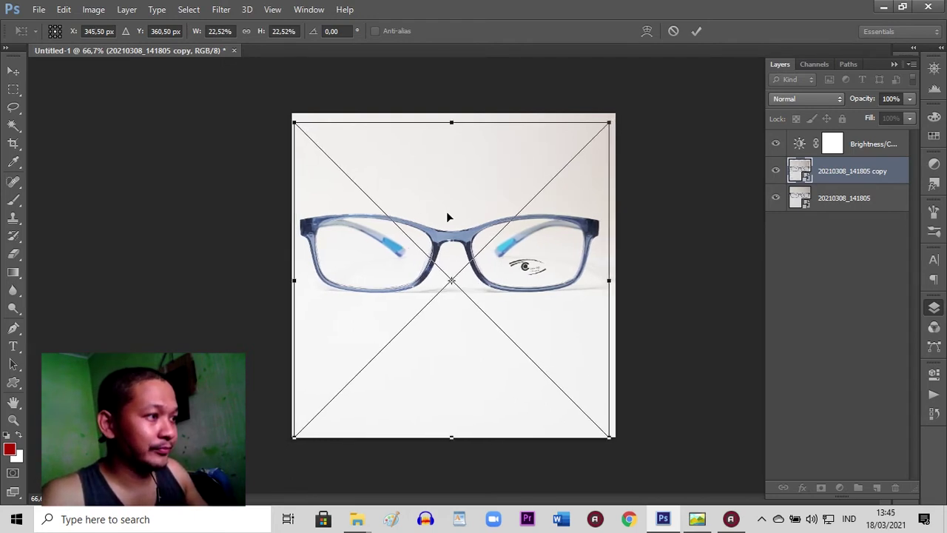
key("Down")
key("Down")
key("Down")
key("Down")
key("Down")
key("Down")
key("Down")
key("Down")
key("Down")
key("Down")
key("Down")
key("Down")
key("Down")
key("Down")
key("Down")
key("Down")
key("Down")
key("Down")
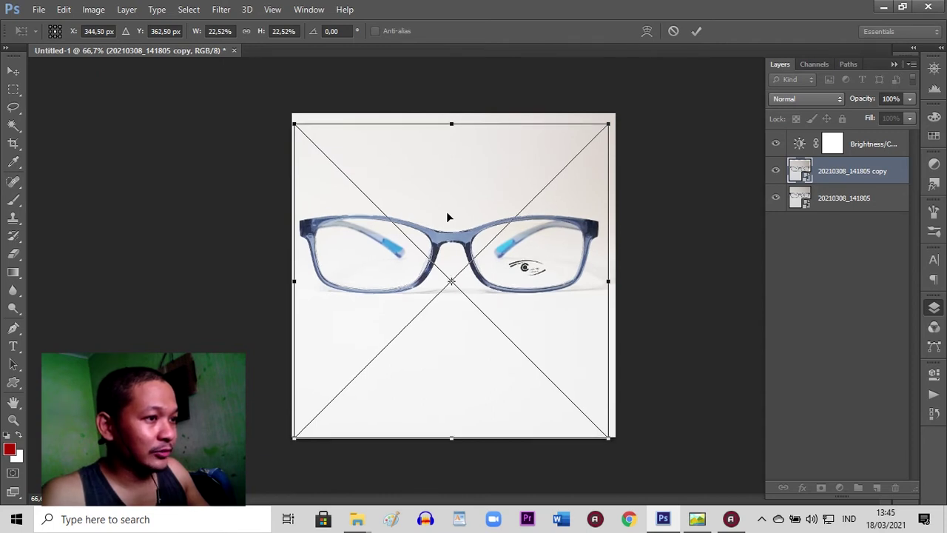
key("Down")
key("Down")
key("Down")
key("Down")
key("Down")
key("Down")
key("Down")
key("Down")
key("Down")
key("Down")
key("Down")
key("Down")
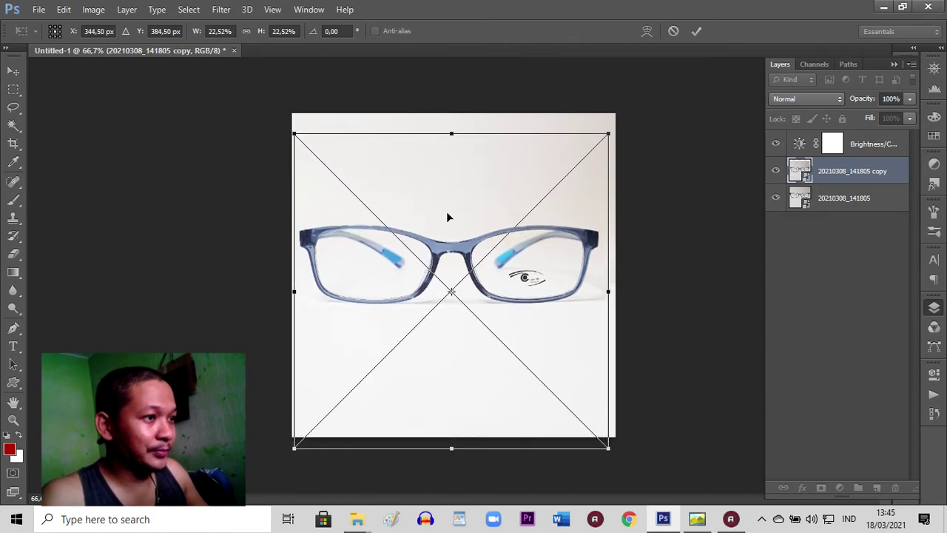
key("Down")
key("Down")
key("Down")
key("Down")
key("Down")
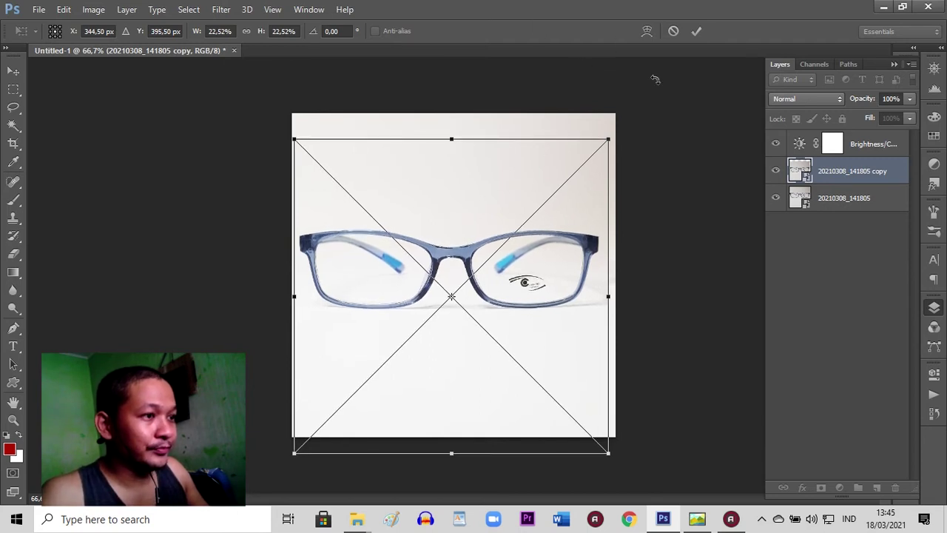
left_click(695, 32)
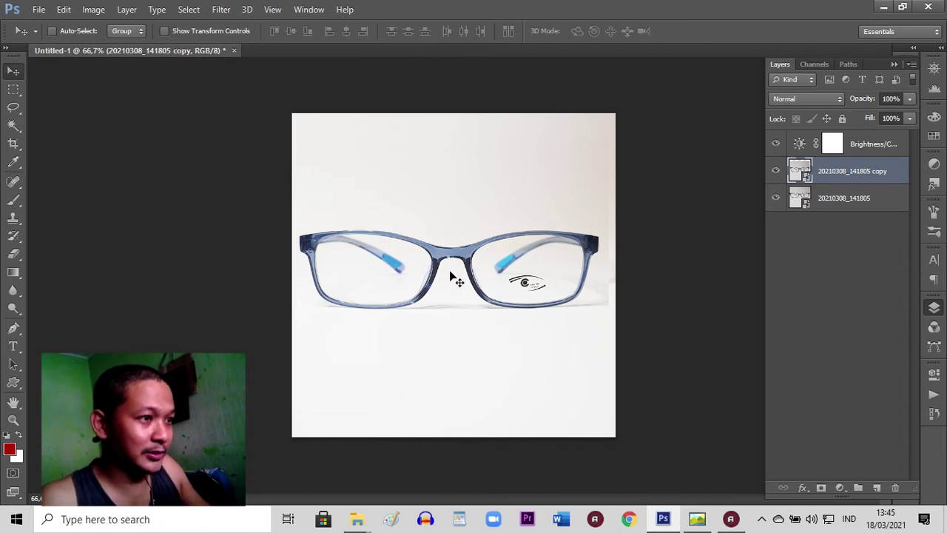
key("Right")
key("Right")
key("Right")
key("Right")
key("Right")
key("Right")
key("Right")
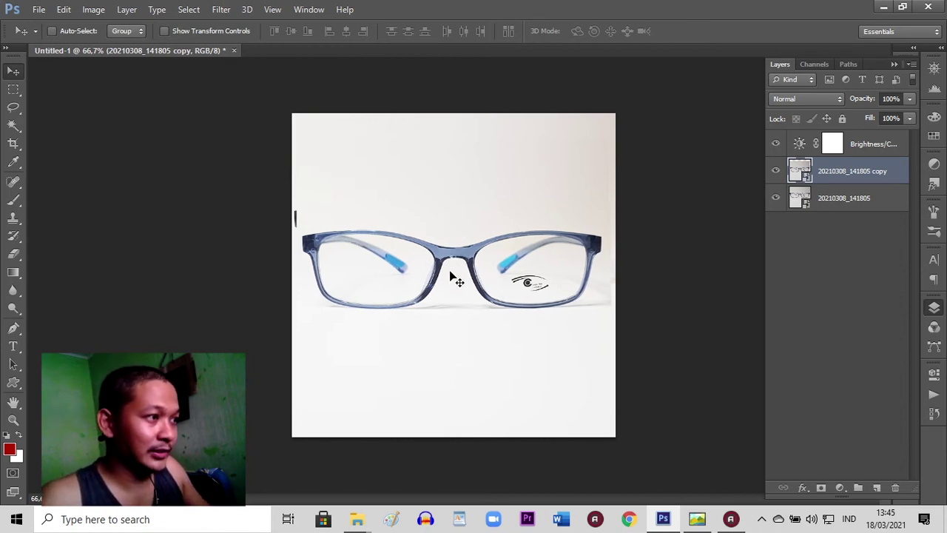
key("Left")
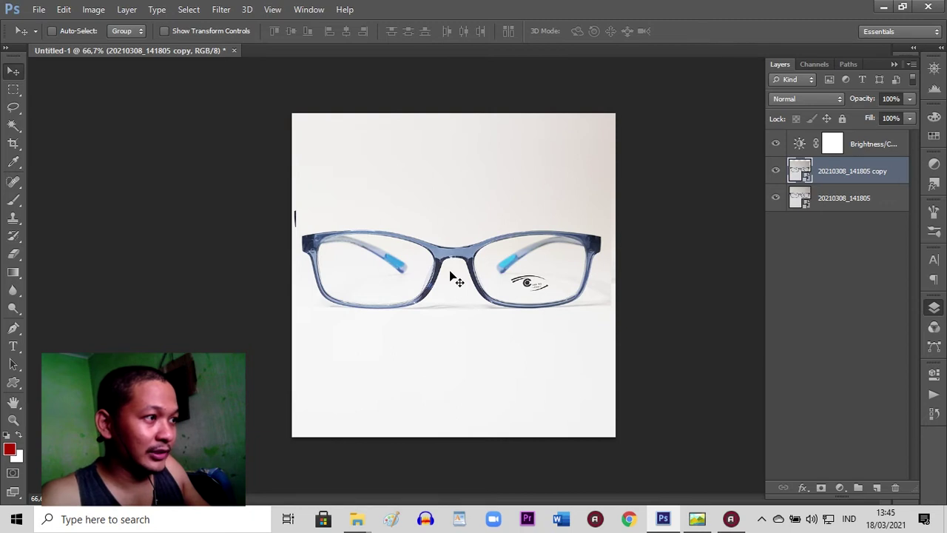
Rasterize the copy layer and clone clean background over the left-edge mark and right edge
key("Right")
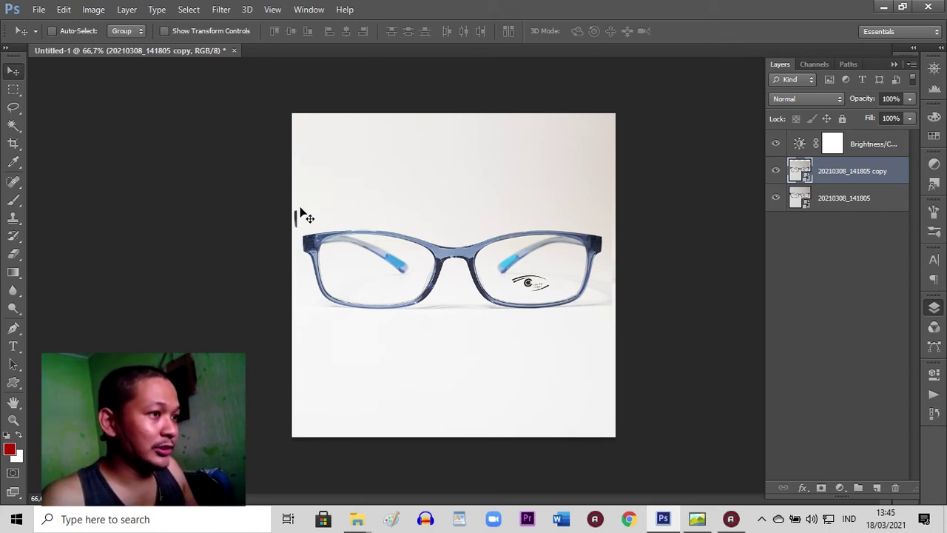
left_click(12, 220)
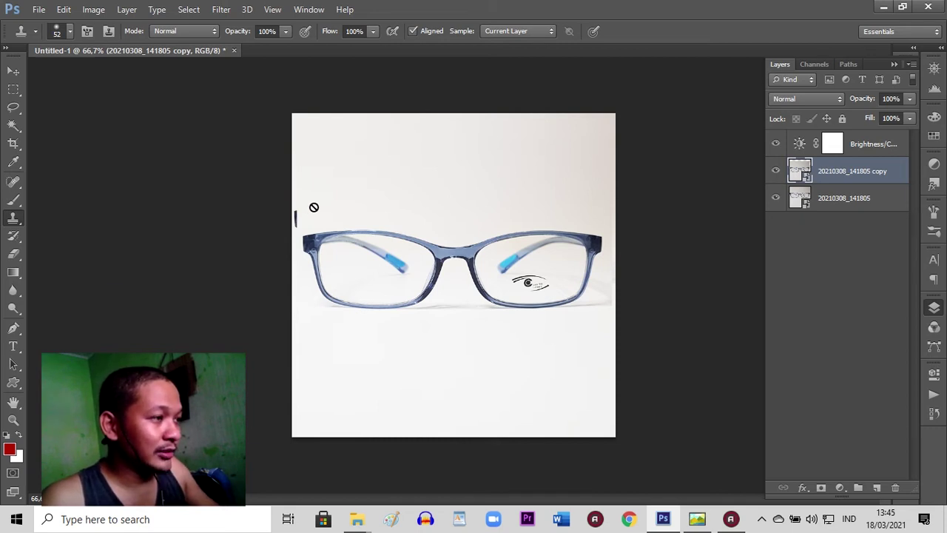
key("alt")
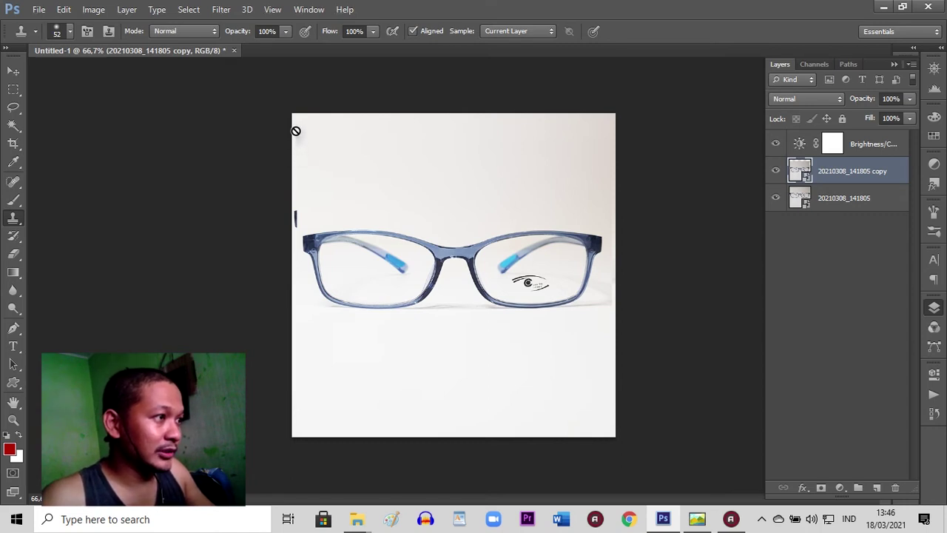
left_click(294, 180)
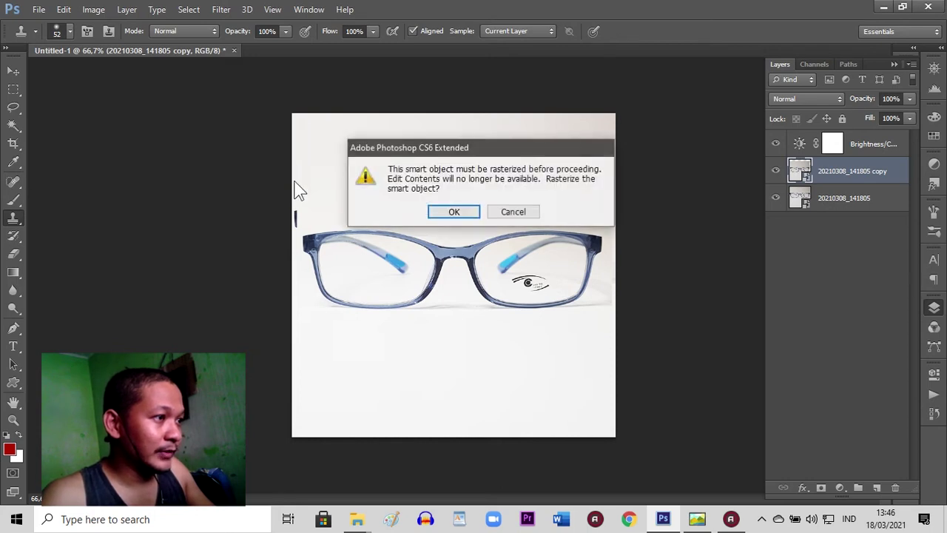
left_click(451, 212)
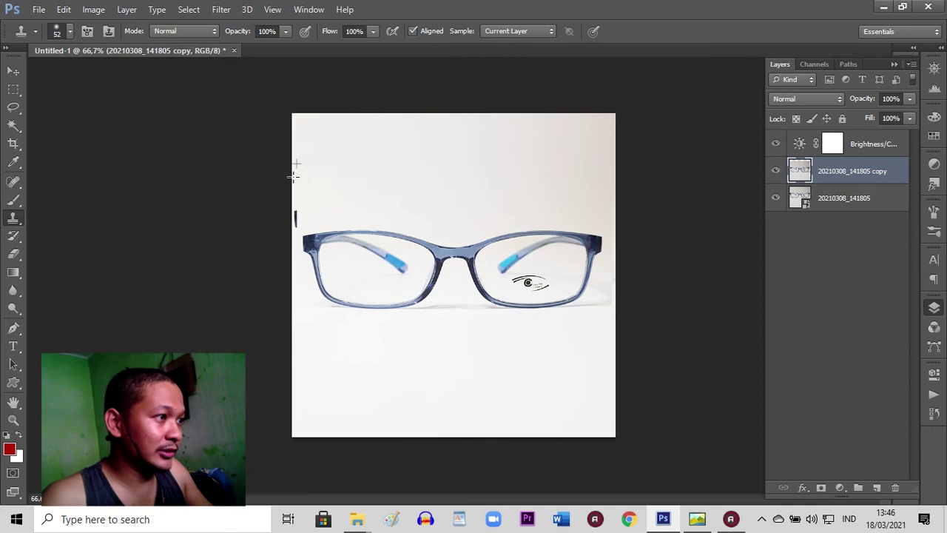
left_click(295, 218)
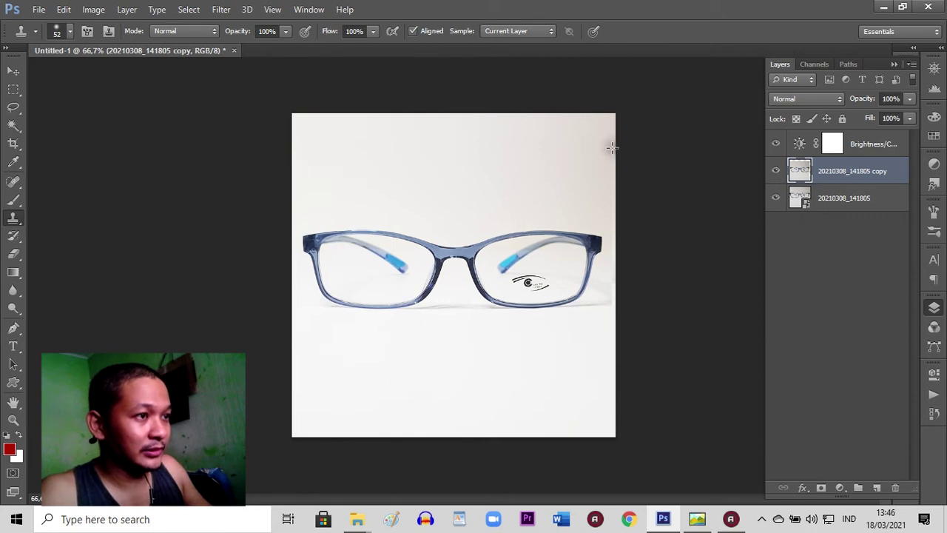
left_click_drag(613, 148, 611, 220)
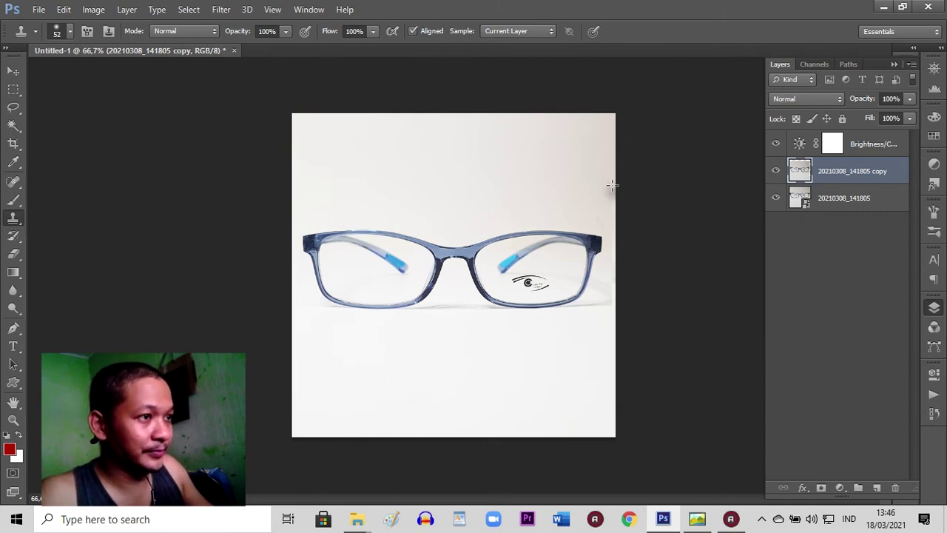
left_click_drag(611, 144, 611, 197)
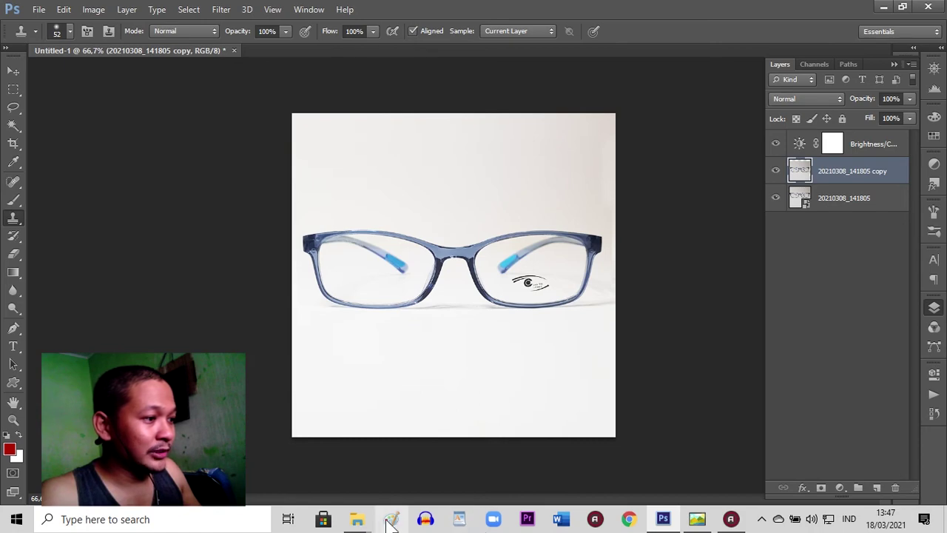
Place CLASS Eyewear Logo.png, scaled to about 31.5%, in the canvas's top-left corner
mouse_move(358, 521)
left_click(271, 482)
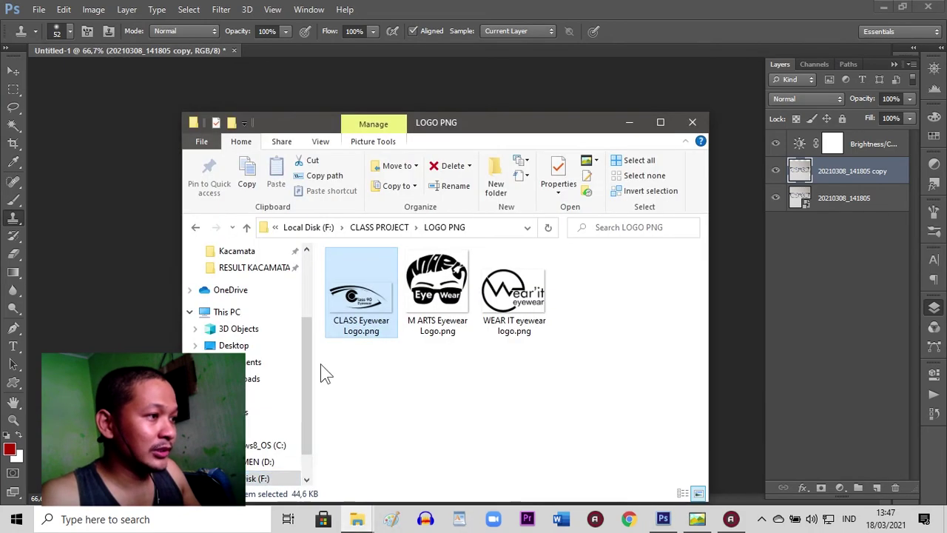
left_click_drag(368, 296, 454, 275)
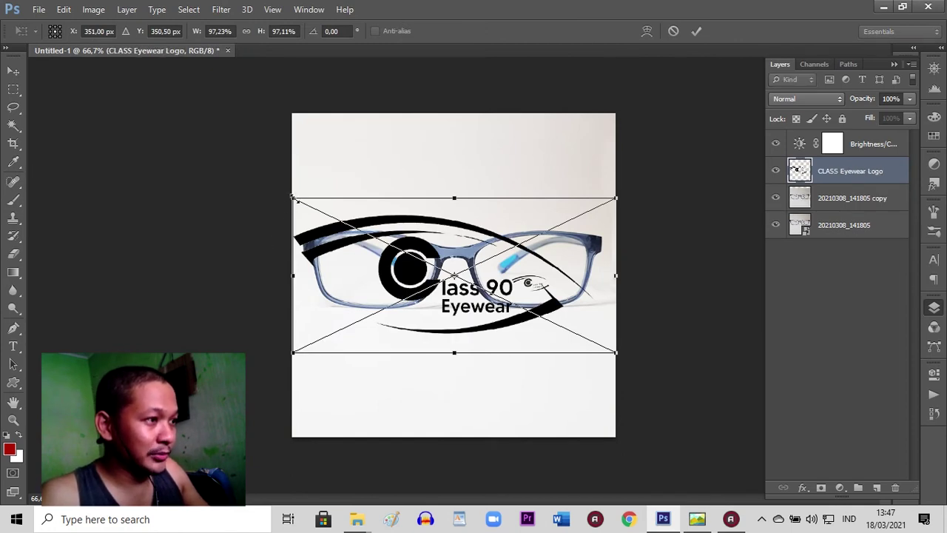
left_click_drag(293, 198, 492, 339)
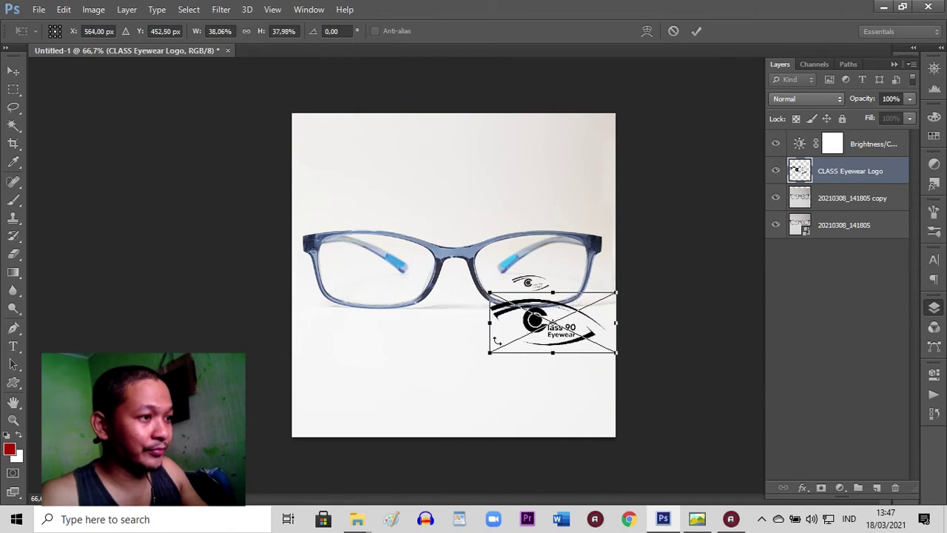
left_click_drag(552, 321, 357, 143)
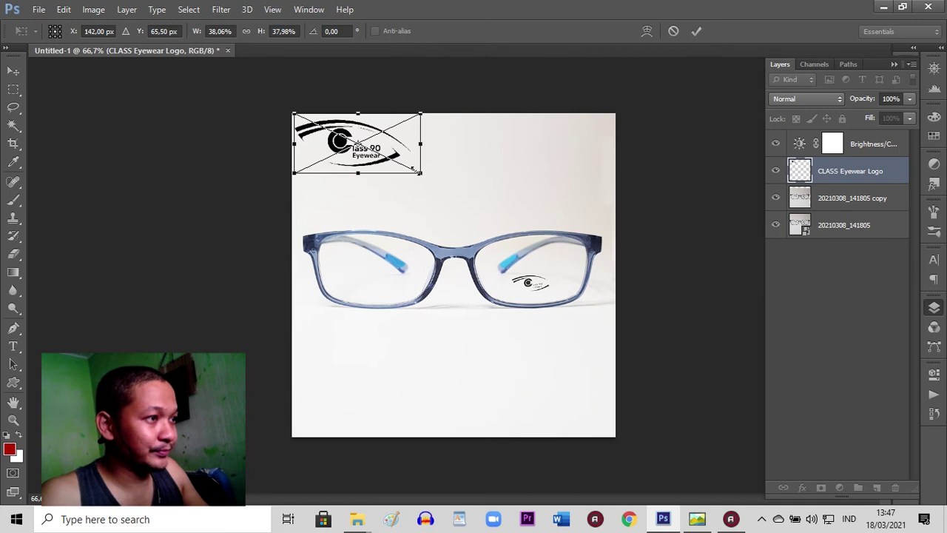
left_click_drag(413, 169, 380, 145)
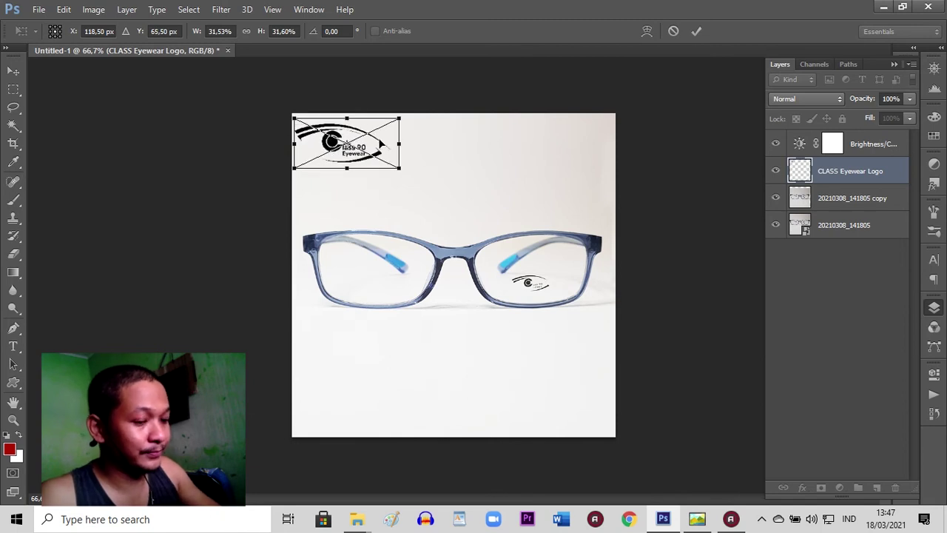
key("Up")
key("Up")
key("Up")
key("Up")
key("Up")
key("Up")
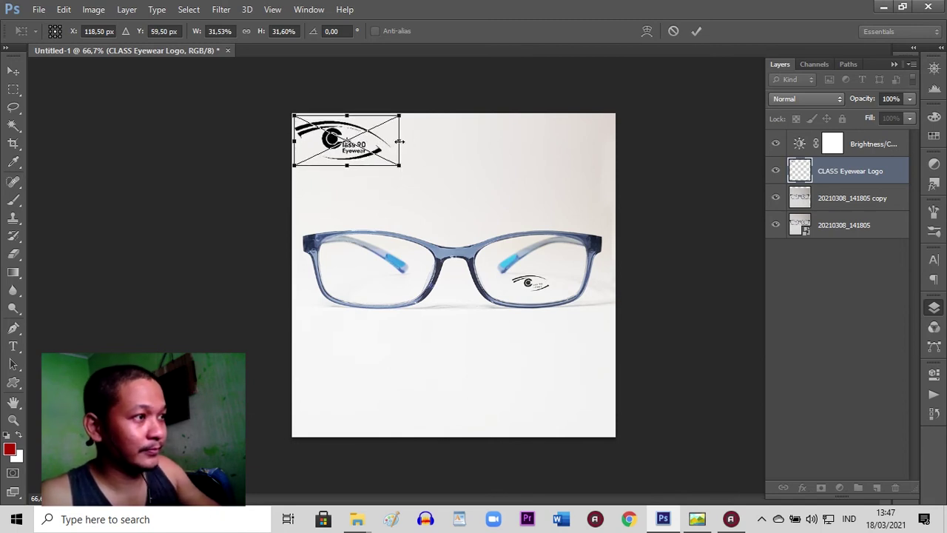
key("Right")
key("Right")
key("Right")
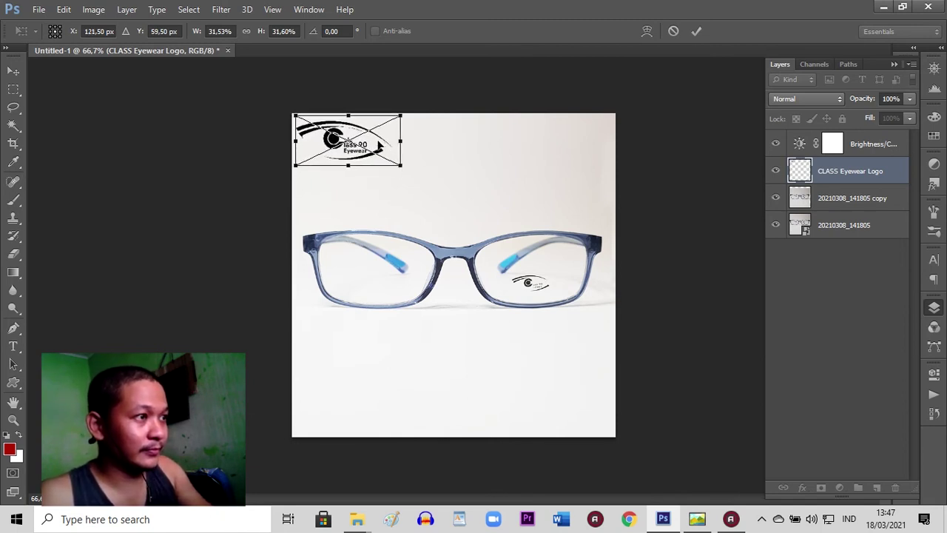
left_click(698, 29)
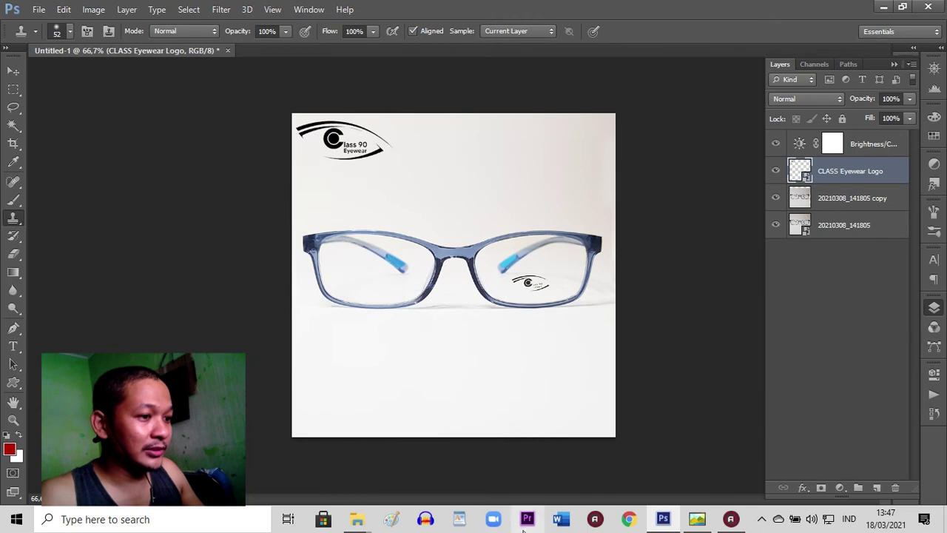
left_click(696, 520)
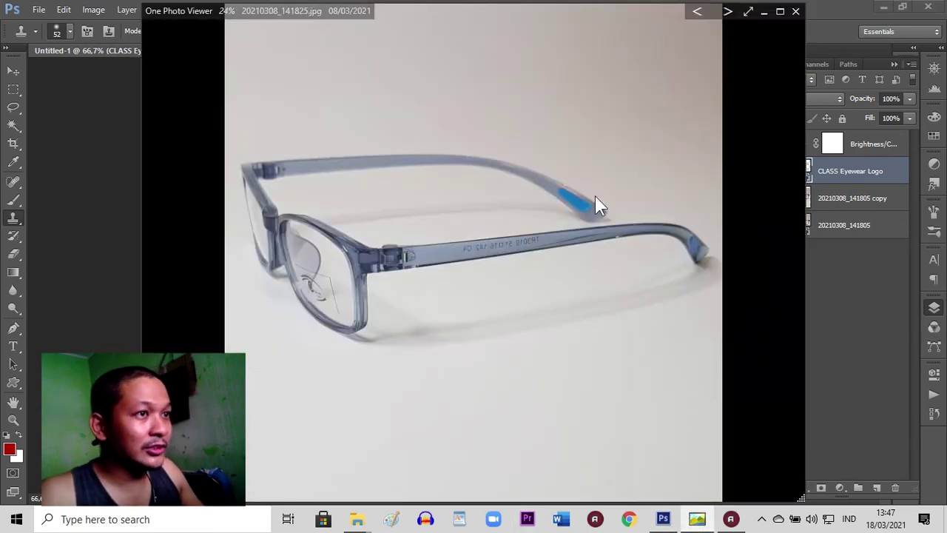
left_click(765, 13)
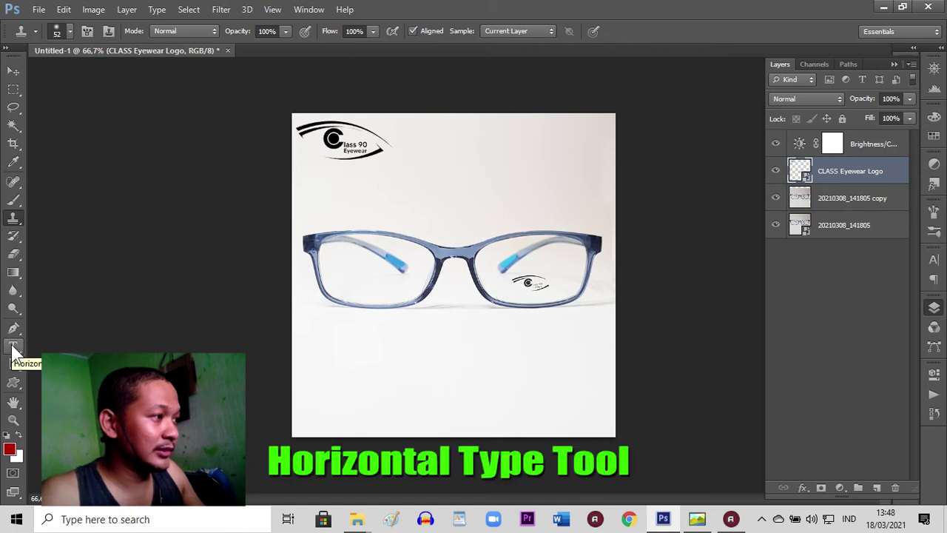
Type C-3019 below the glasses and set it in Rockwell
left_click(505, 391)
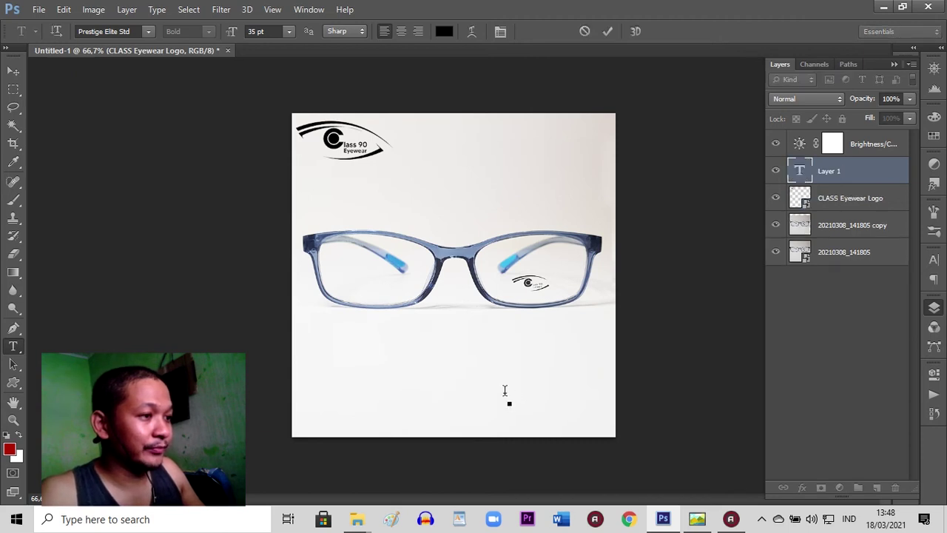
type("C")
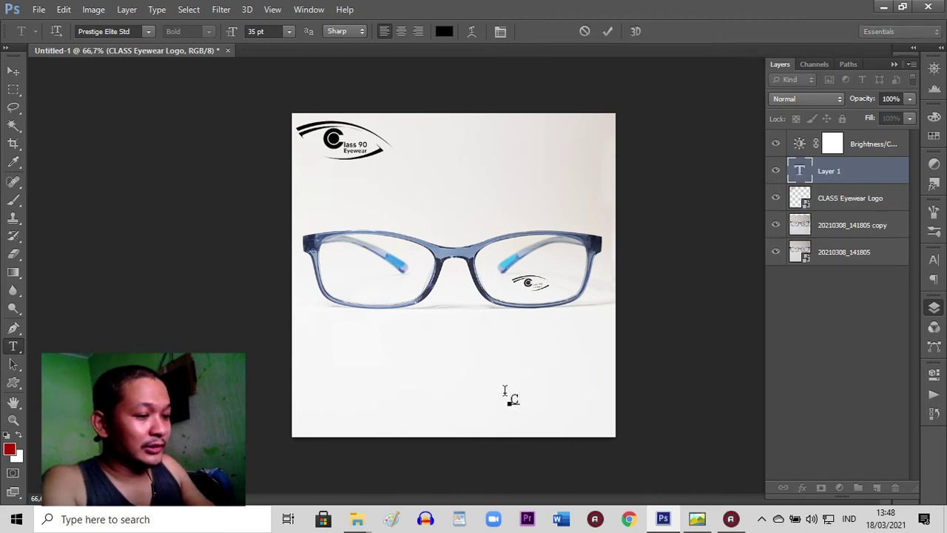
type(" - ")
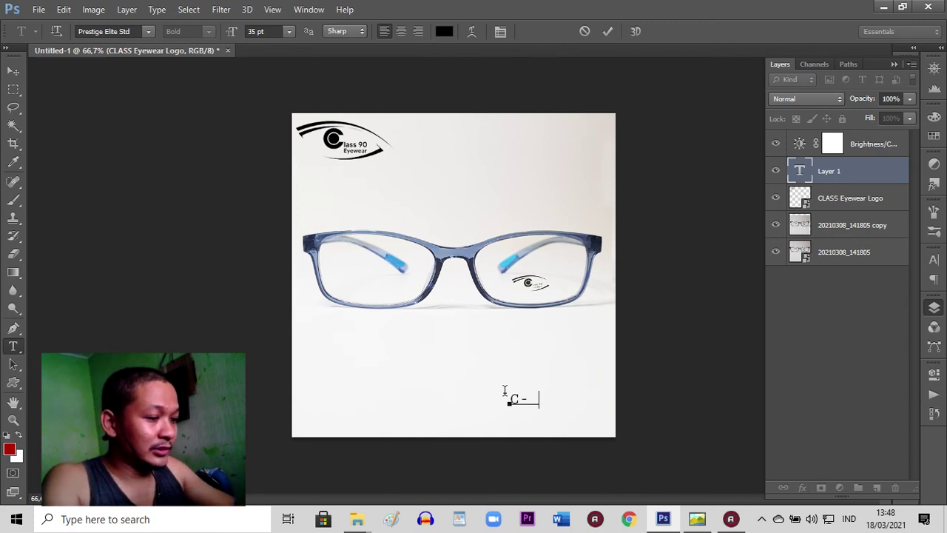
type("3019")
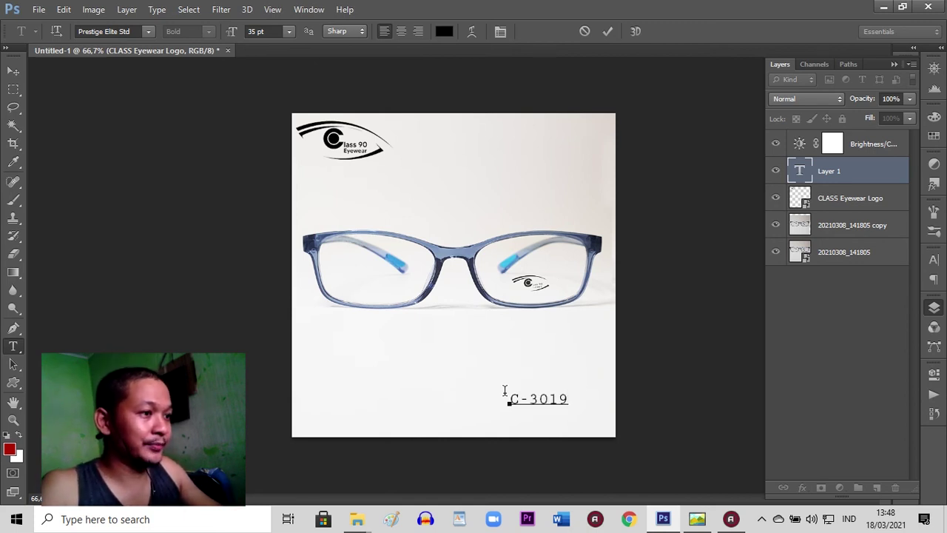
left_click_drag(572, 399, 502, 398)
left_click(149, 31)
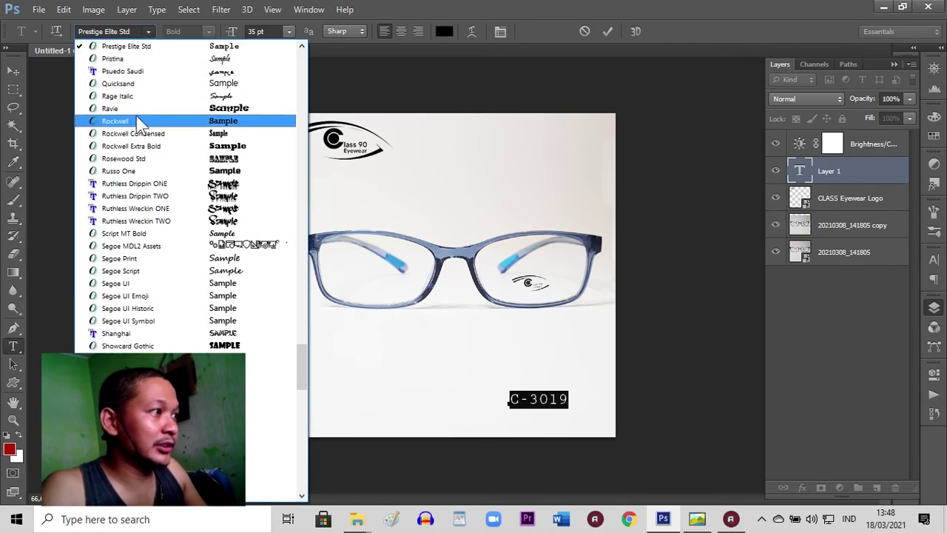
left_click(136, 116)
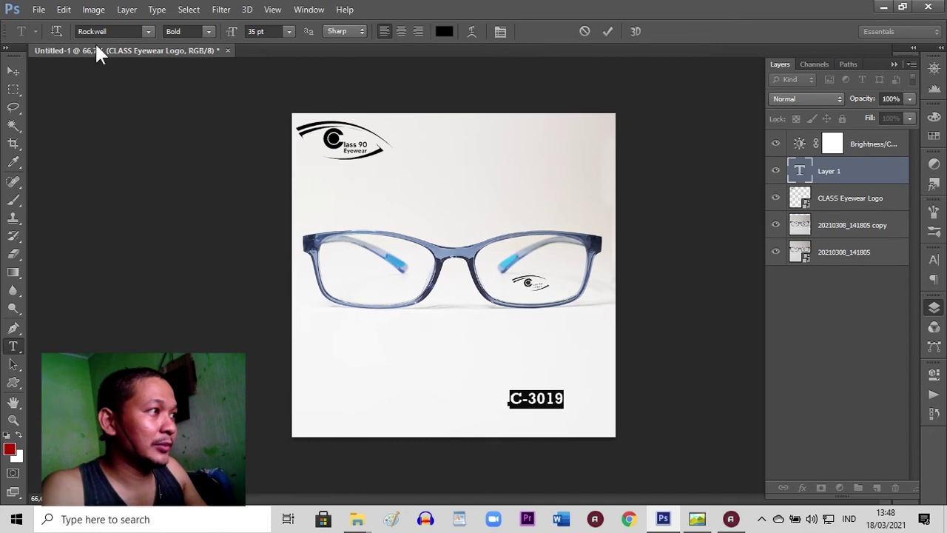
Change the C-3019 text's font to Prestige Elite Std and commit it
left_click(143, 31)
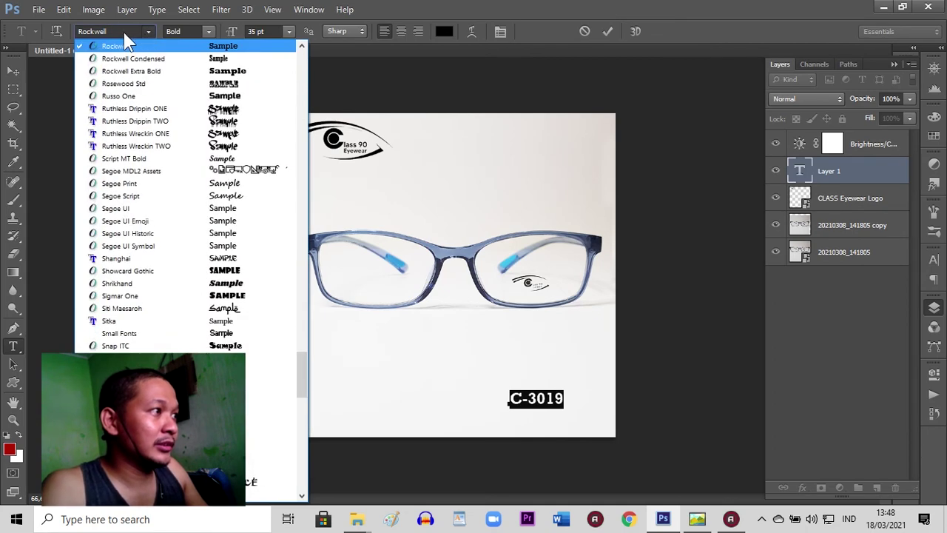
left_click(114, 33)
left_click(107, 32)
type("P")
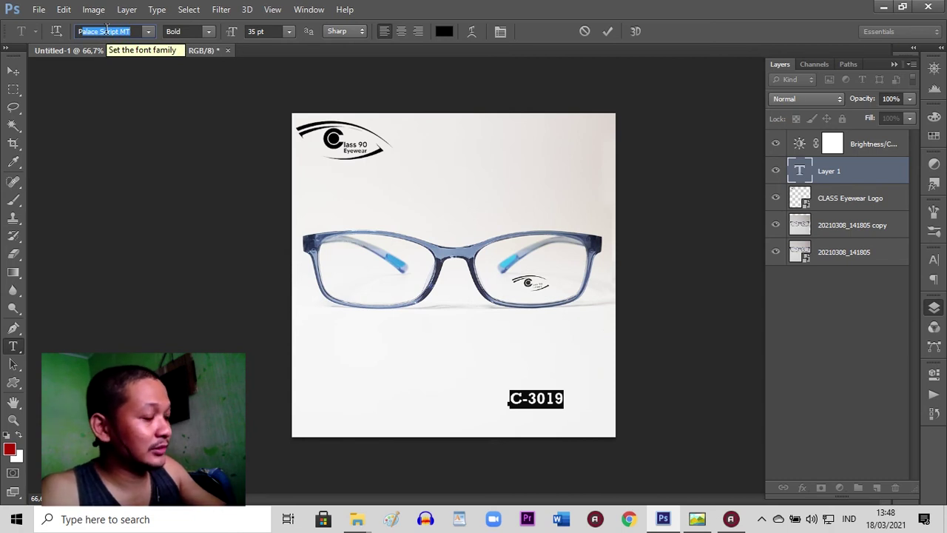
type("restige Elite Std")
key("Return")
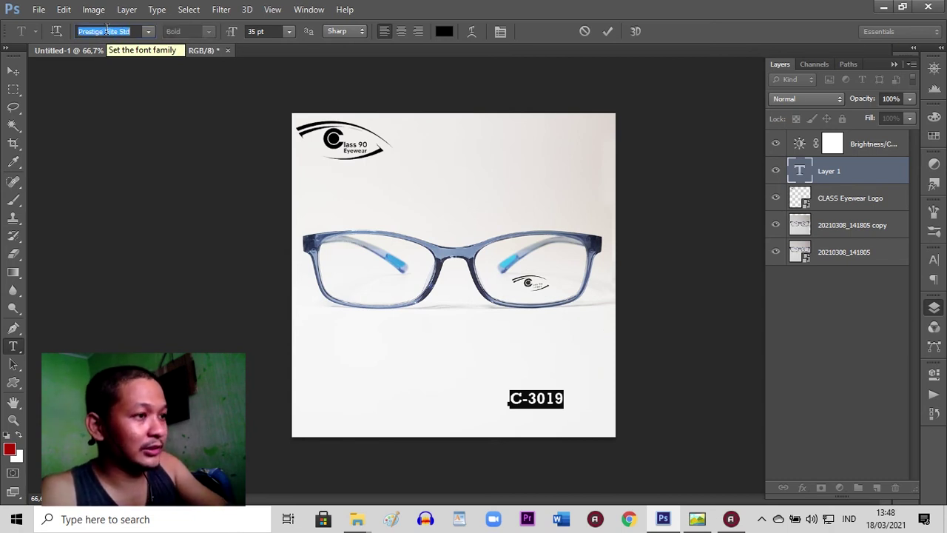
left_click(608, 33)
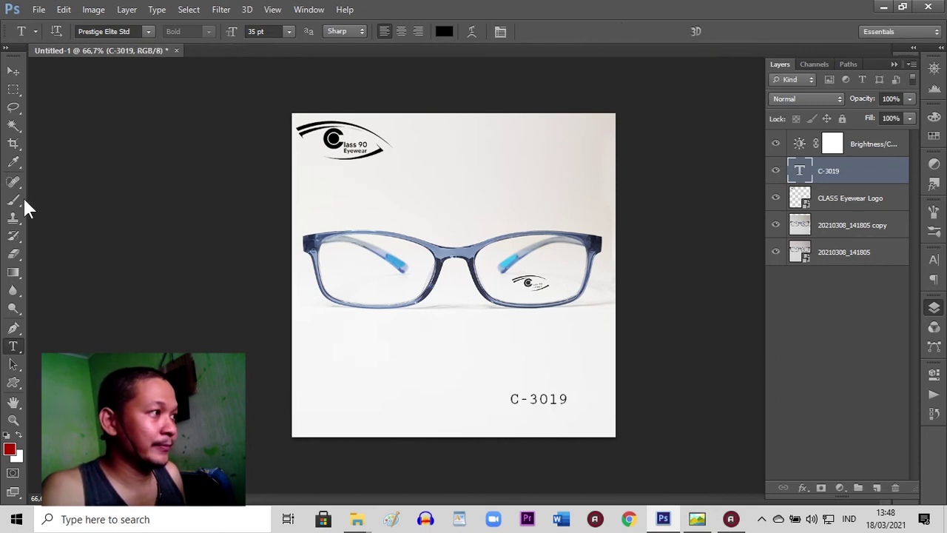
Drag the C-3019 text with the Move tool slightly right and down
left_click(14, 74)
left_click_drag(554, 399, 566, 409)
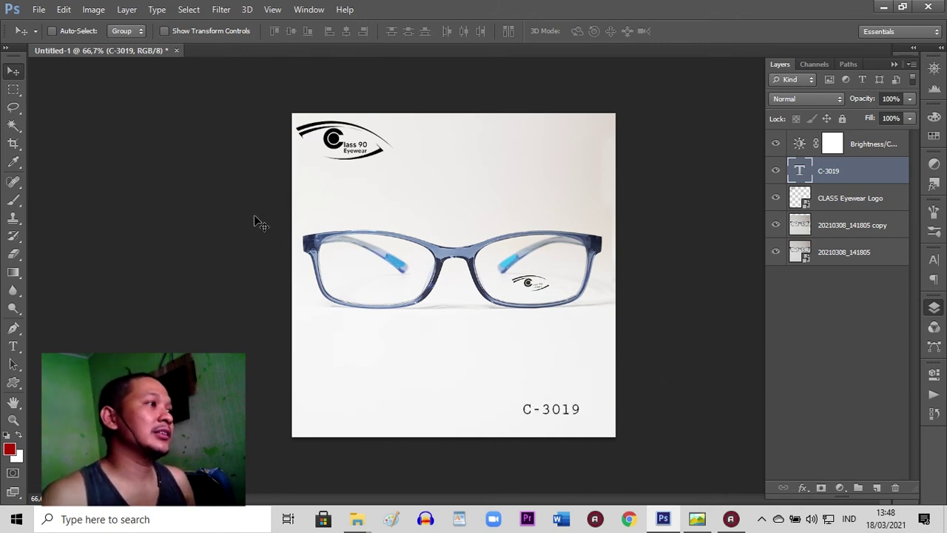
Start Save As and choose JPEG as the file format
left_click(39, 10)
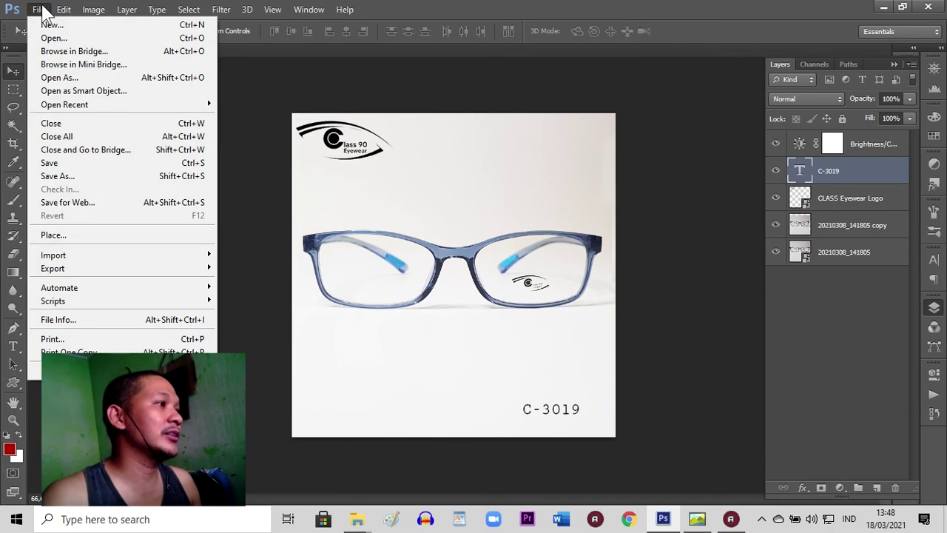
left_click(57, 174)
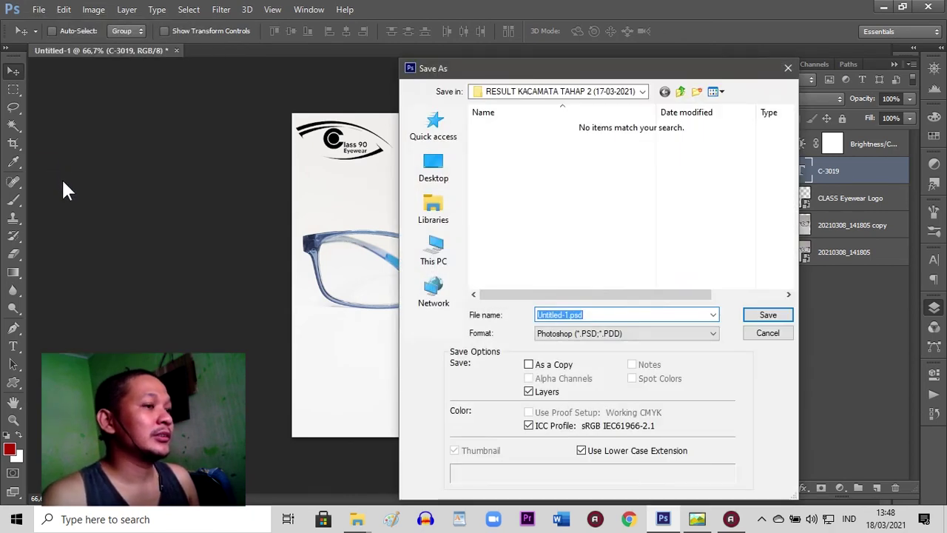
left_click(770, 334)
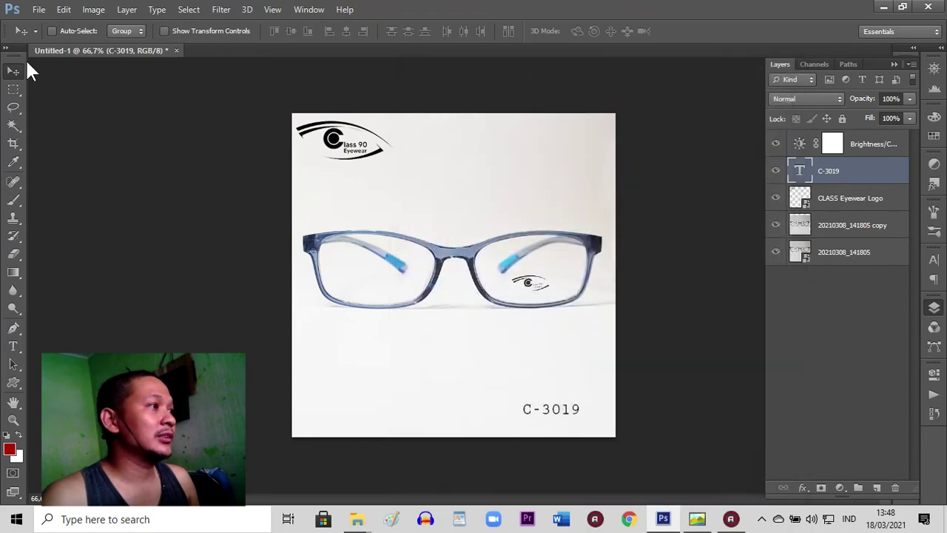
left_click(38, 11)
left_click(47, 176)
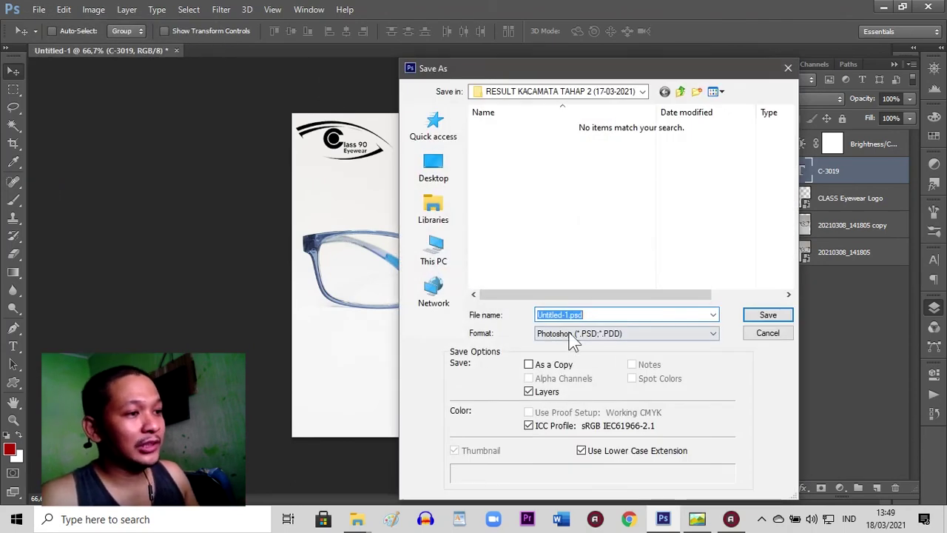
left_click(712, 334)
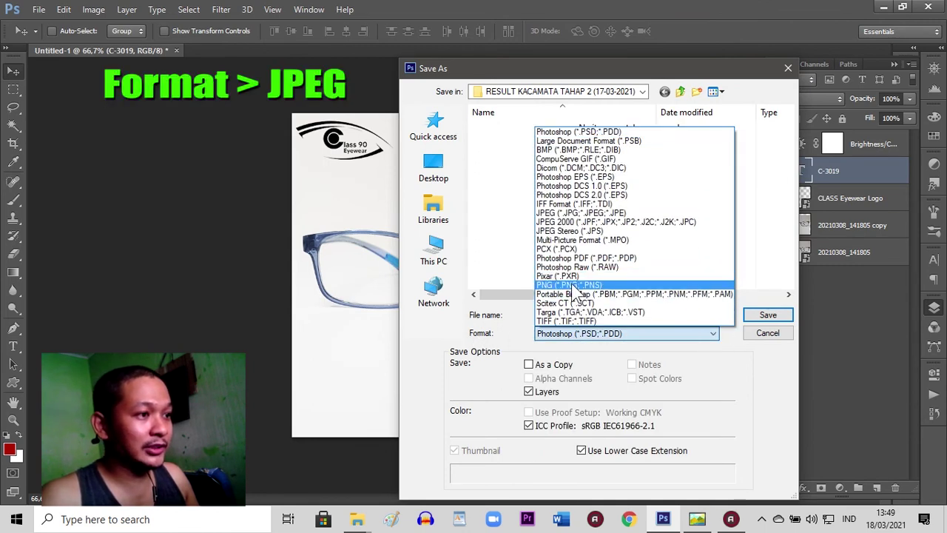
left_click(581, 213)
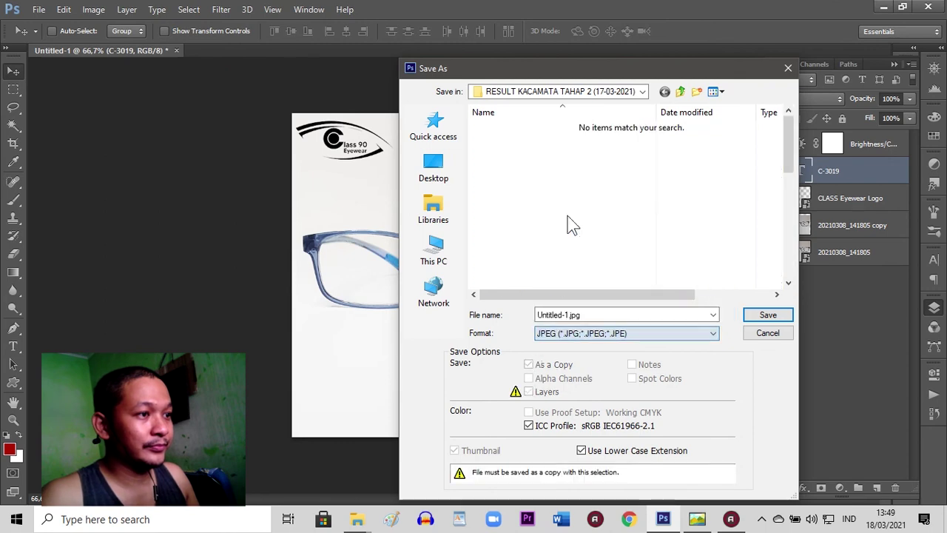
Save the file as 85 with JPEG quality 12 (Maximum)
scroll(607, 222, "down", 7)
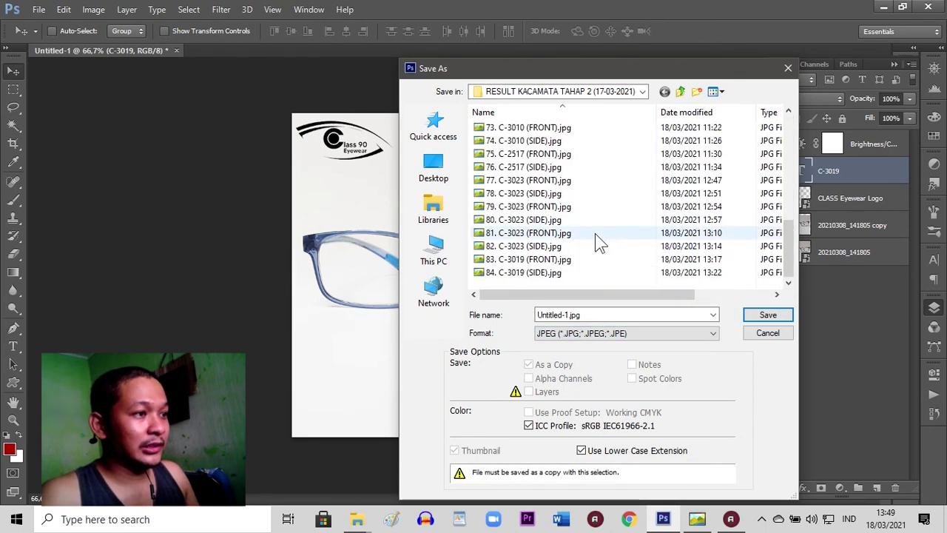
left_click(579, 314)
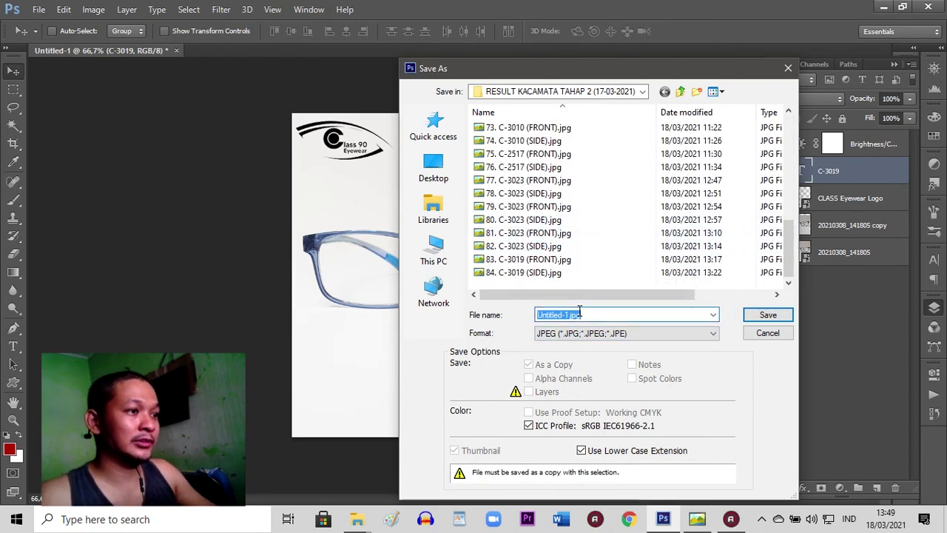
type("85")
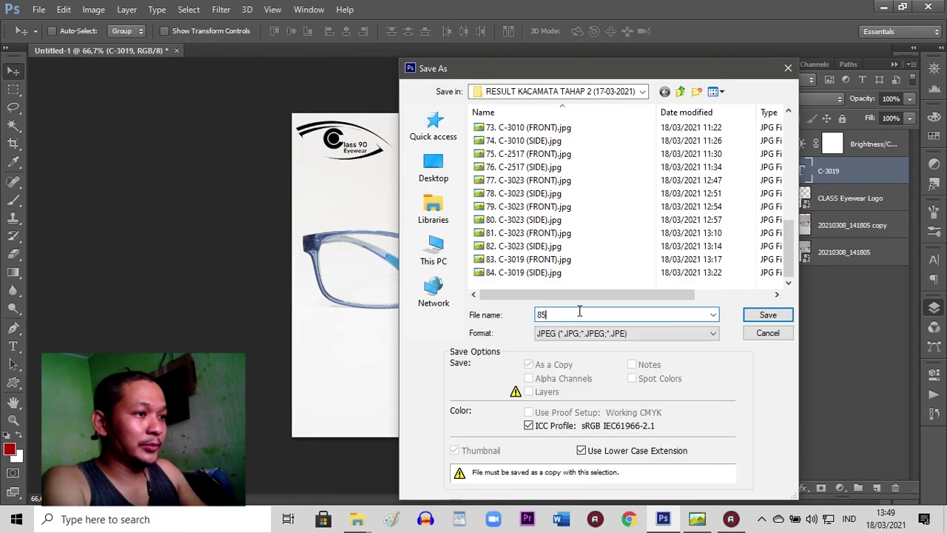
left_click(770, 312)
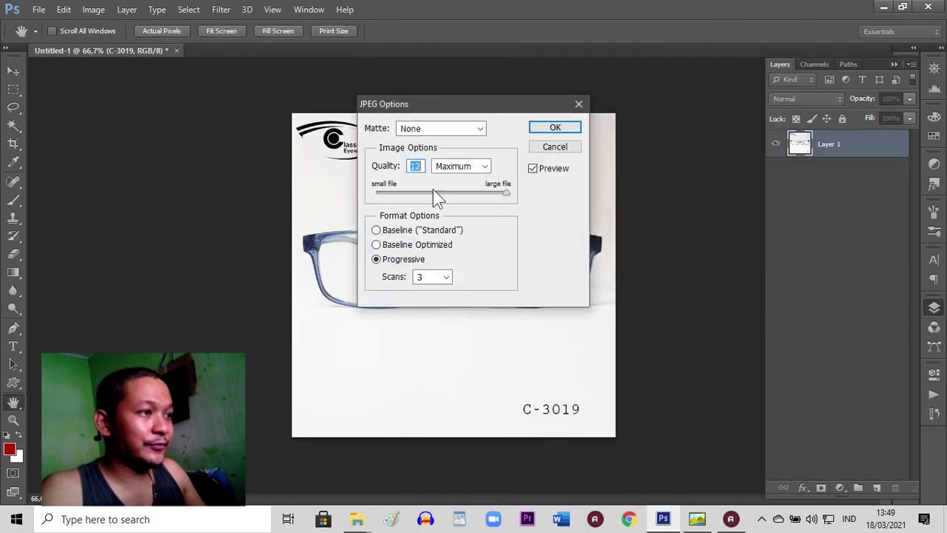
mouse_move(507, 195)
left_mouse_down()
mouse_move(390, 197)
mouse_move(520, 200)
left_mouse_up()
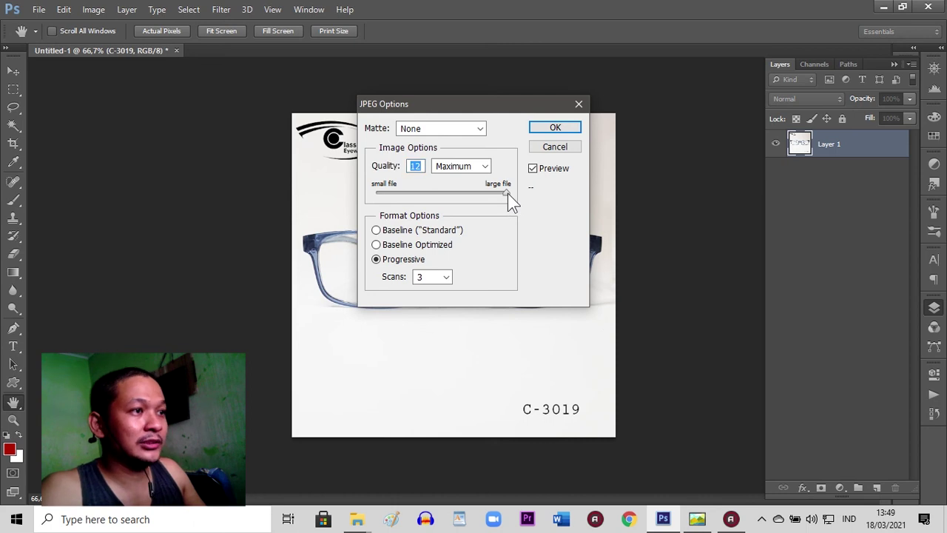
left_click(567, 132)
left_click(567, 131)
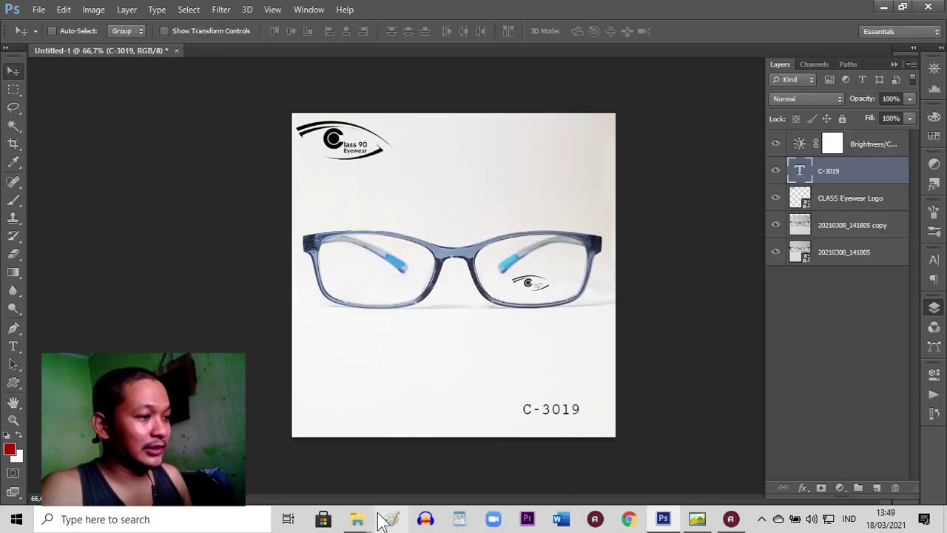
Open the saved 85.jpg from the result folder in One Photo Viewer, maximized
mouse_move(359, 518)
left_click(443, 475)
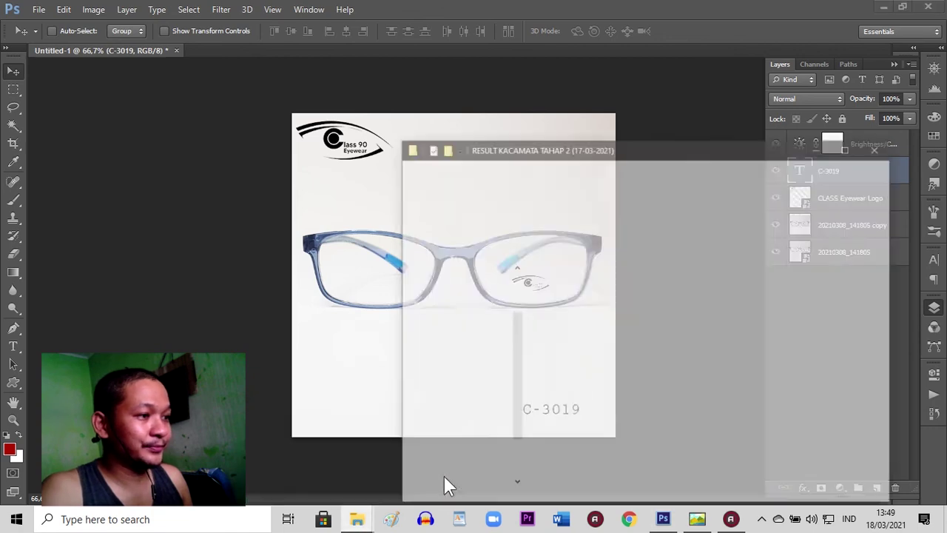
left_click(873, 448)
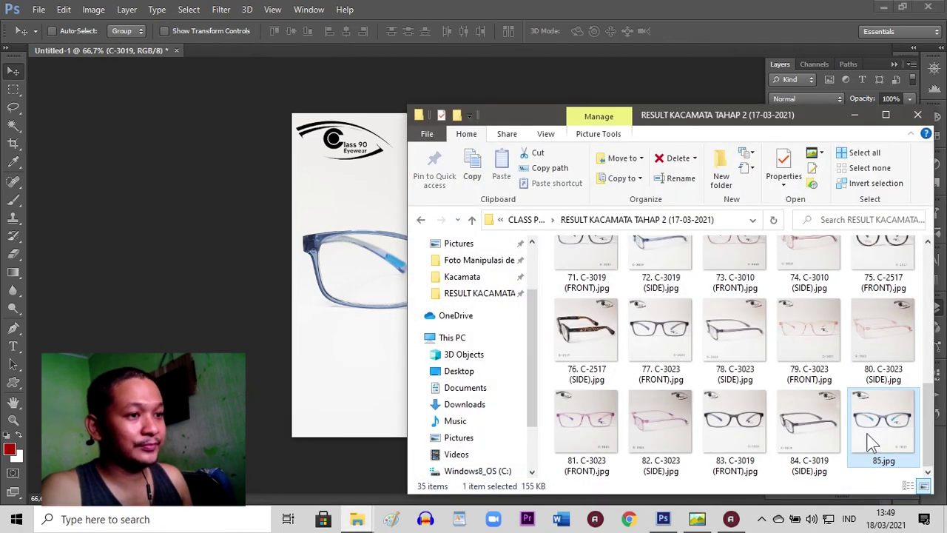
double_click(871, 441)
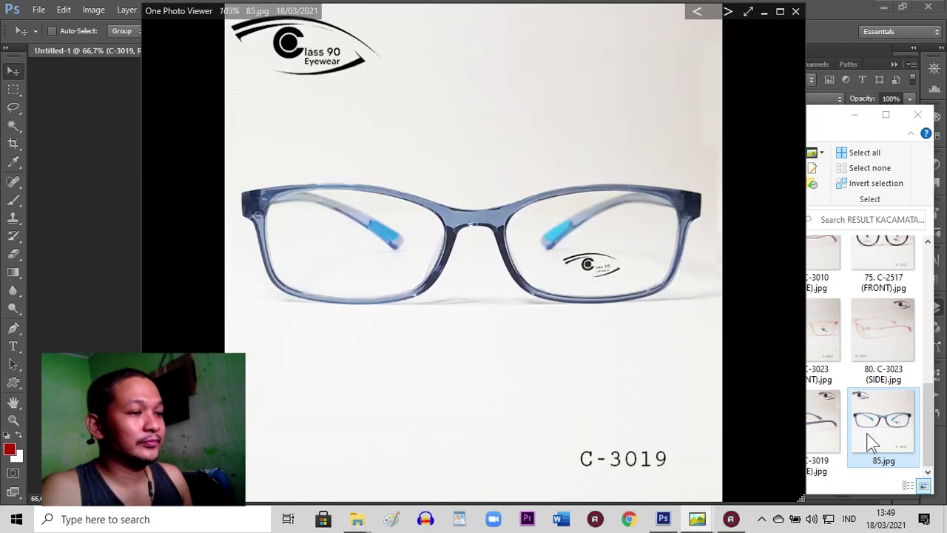
left_click(780, 11)
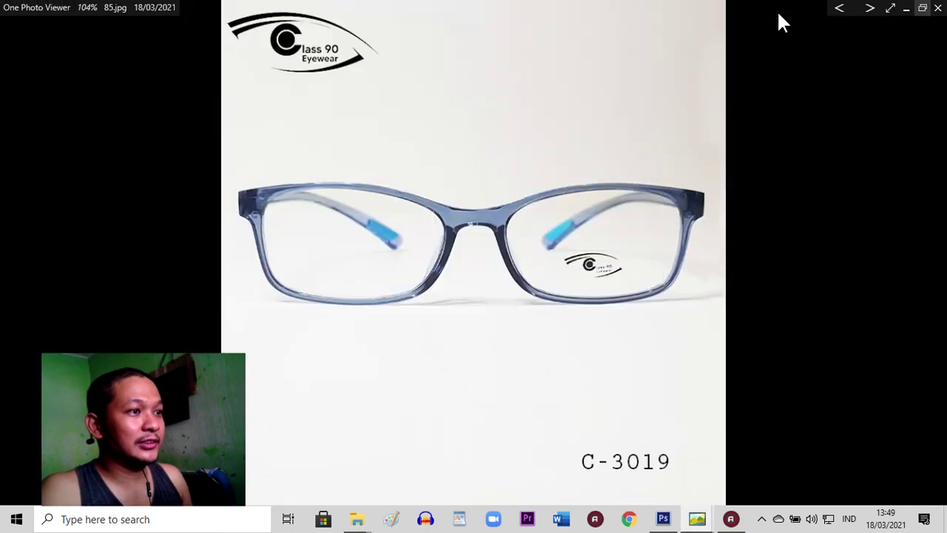